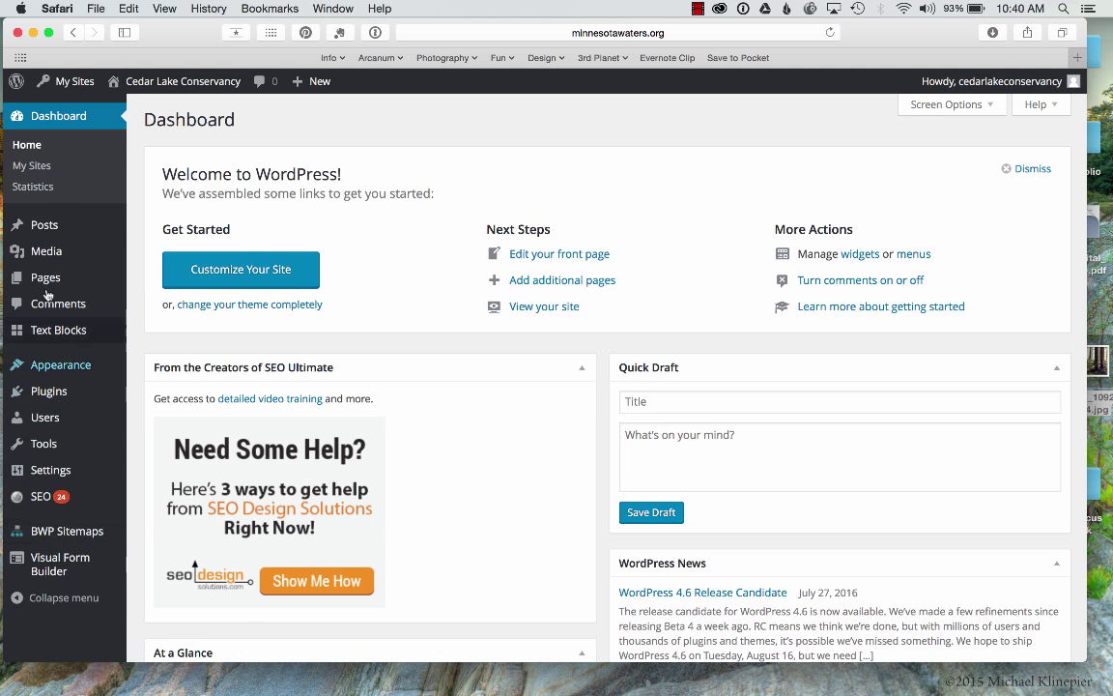
Step: Open the site's Media Library and look through the uploaded images and PDF files
mouse_move(54, 232)
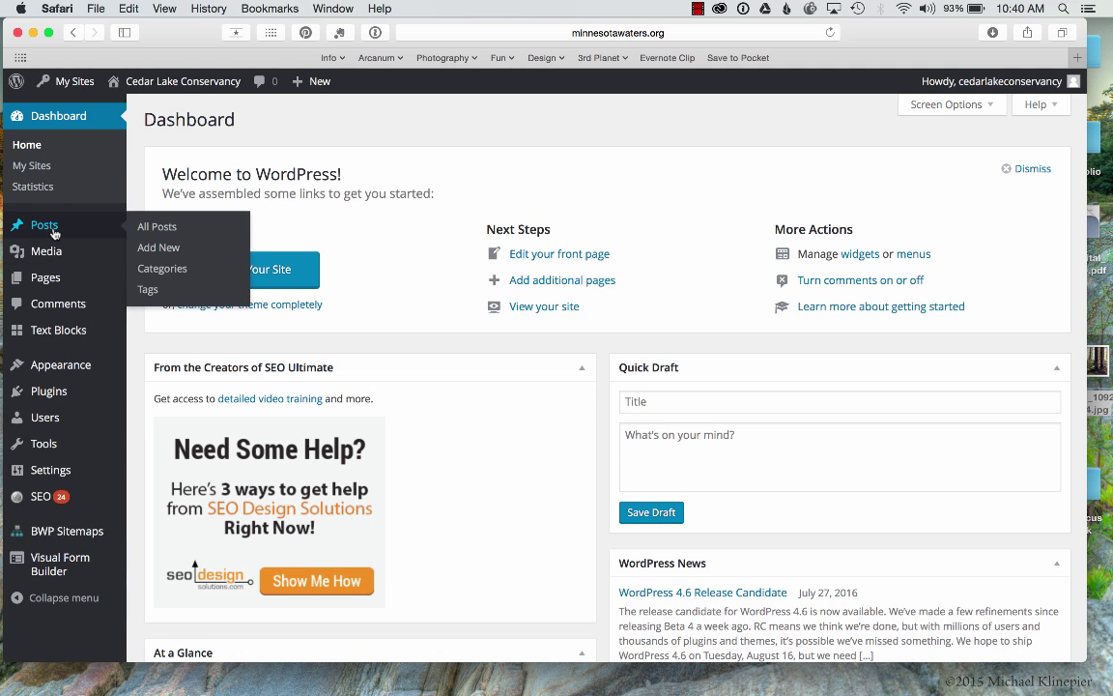
click(51, 251)
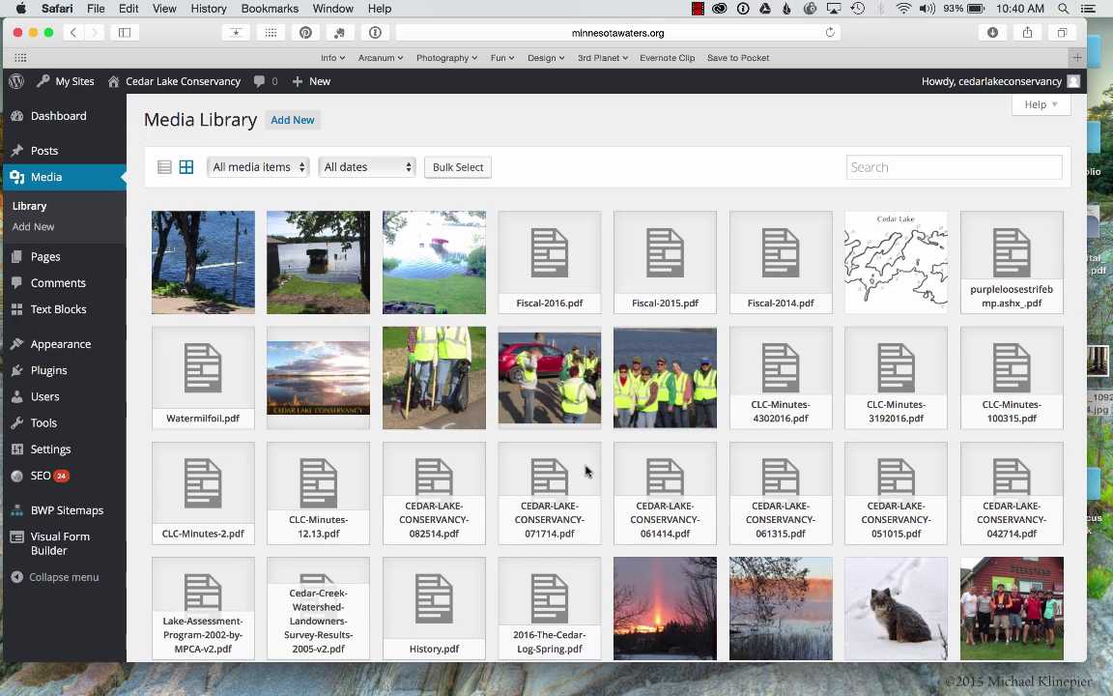
scroll(587, 471, down, 3)
scroll(586, 470, up, 4)
Step: List all the site's pages and open the Home front page for editing
mouse_move(50, 263)
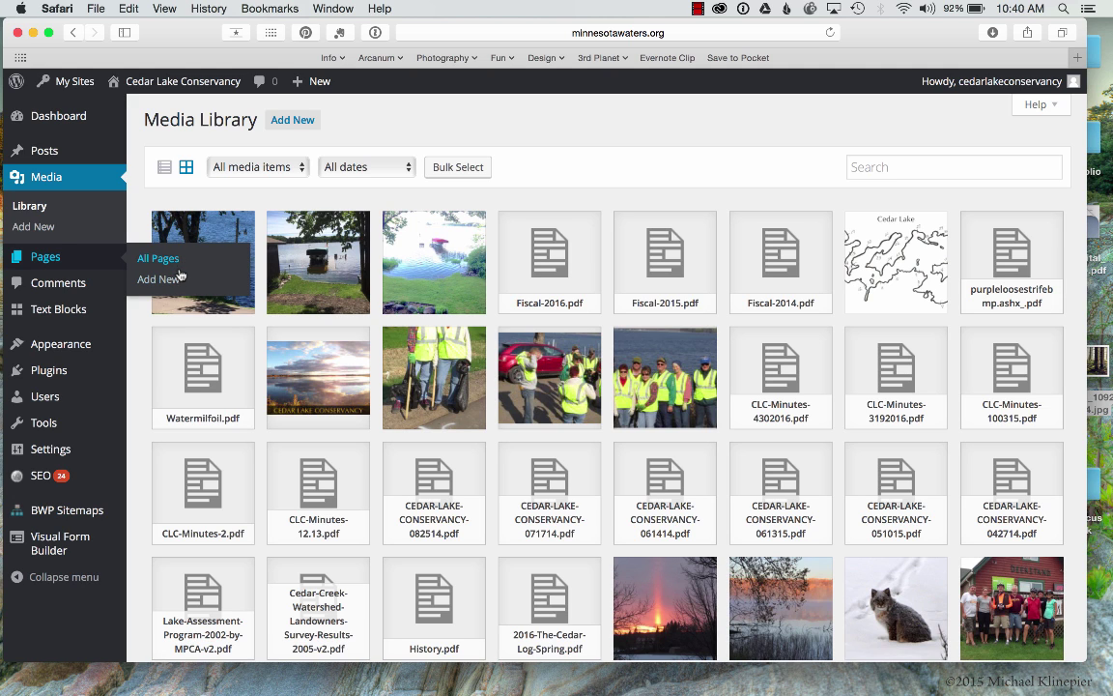
click(48, 257)
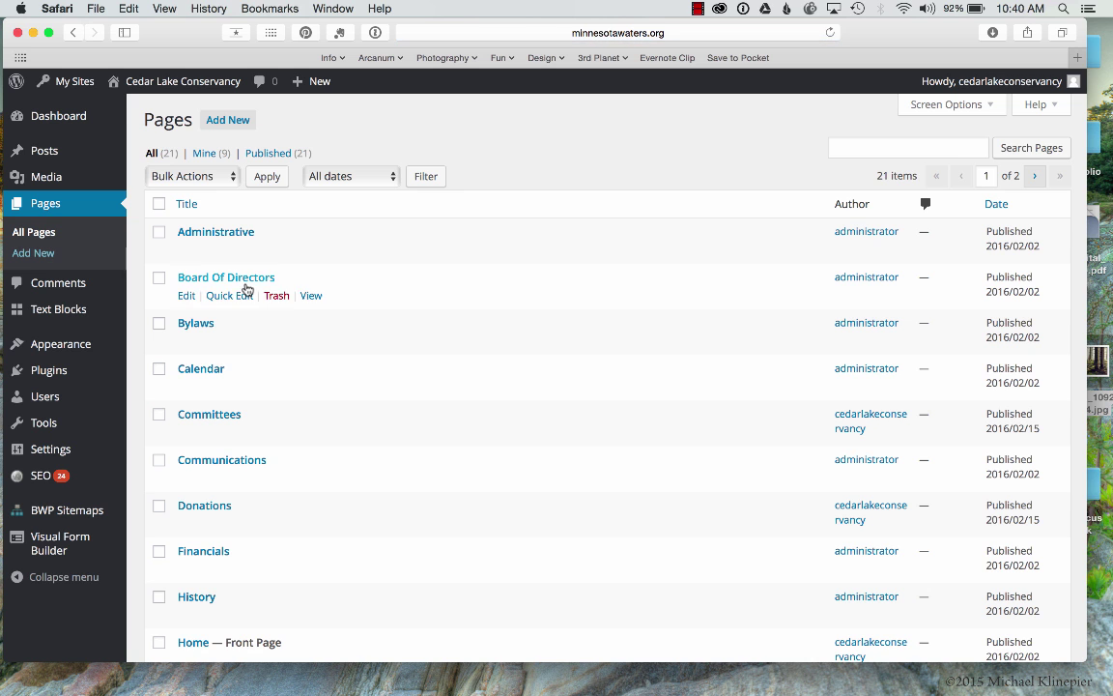
mouse_move(278, 248)
scroll(287, 266, down, 10)
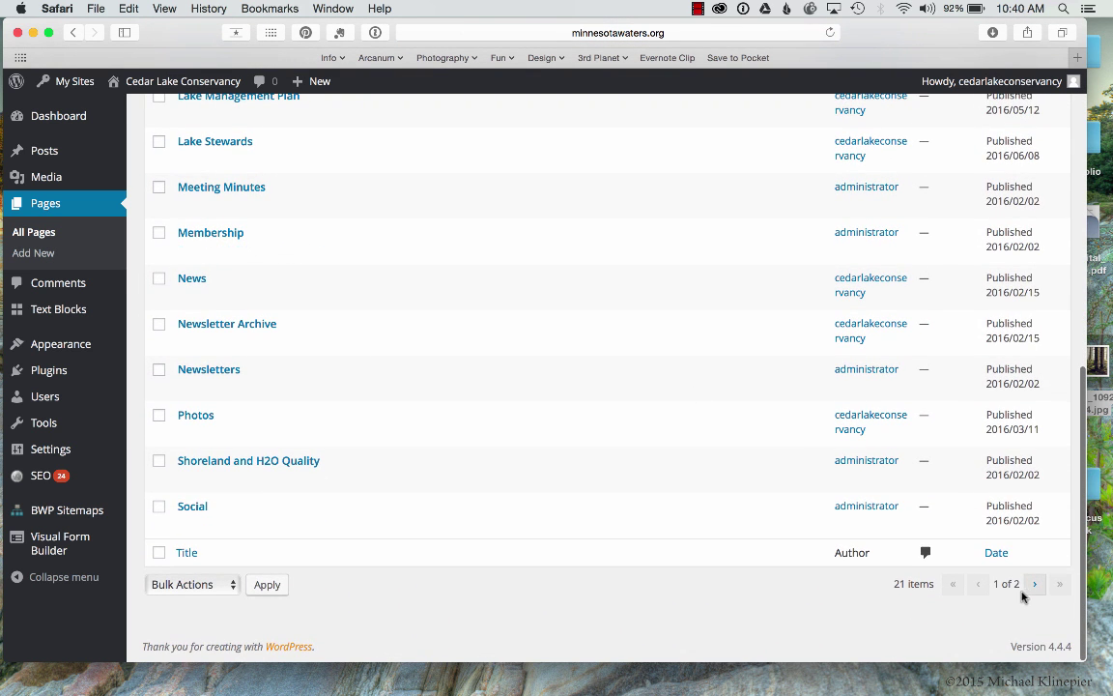
scroll(956, 464, up, 10)
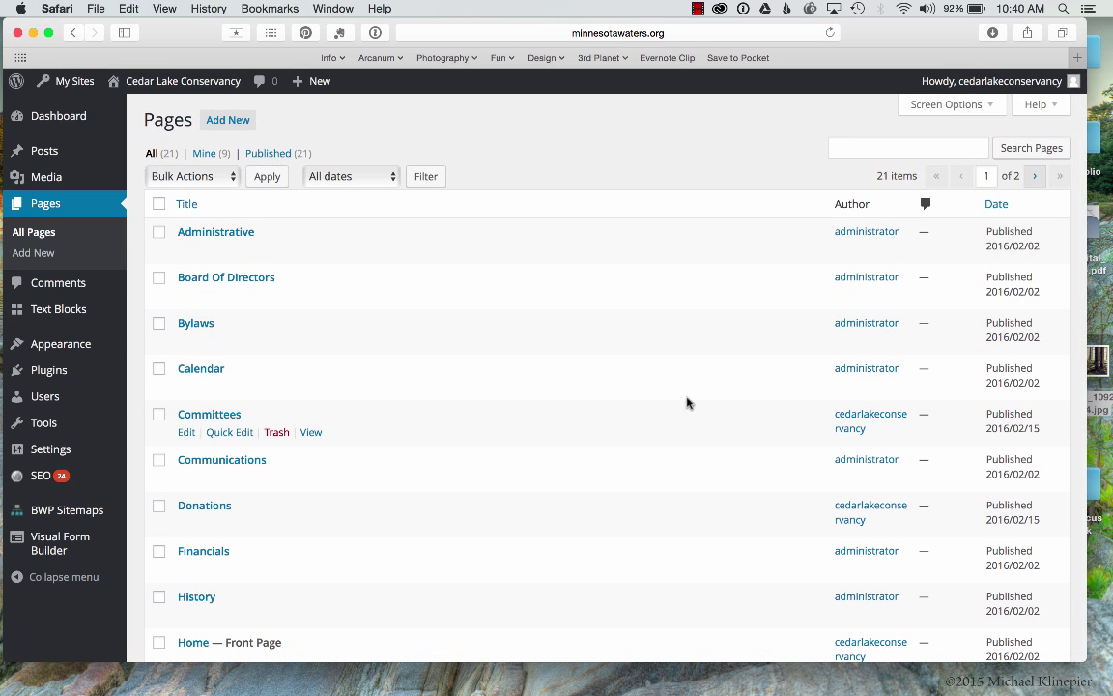
scroll(280, 387, down, 3)
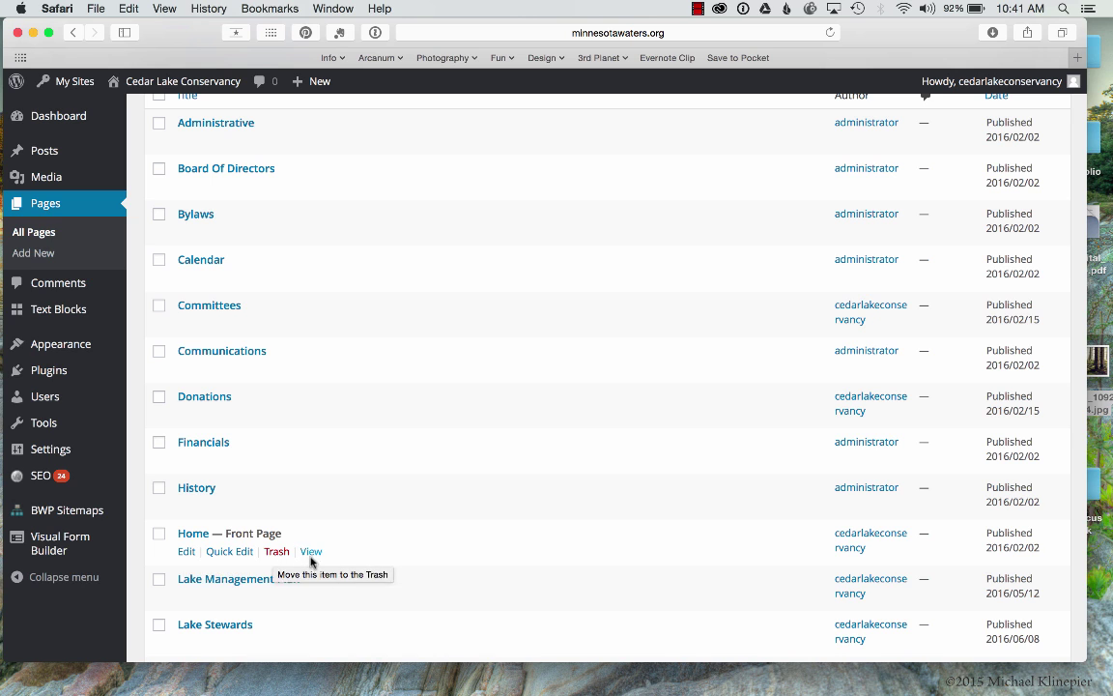
click(196, 535)
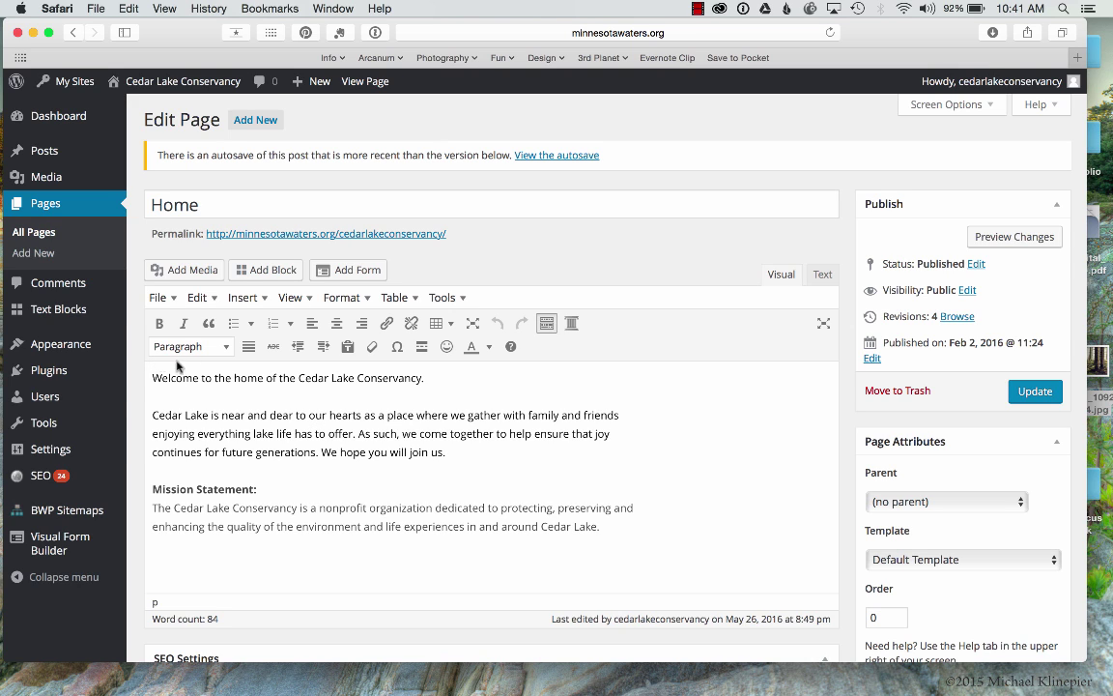
Step: Try the Heading 2 style on the "Welcome to the home of the Cedar Lake Conservancy." line, and return it to Paragraph
click(227, 350)
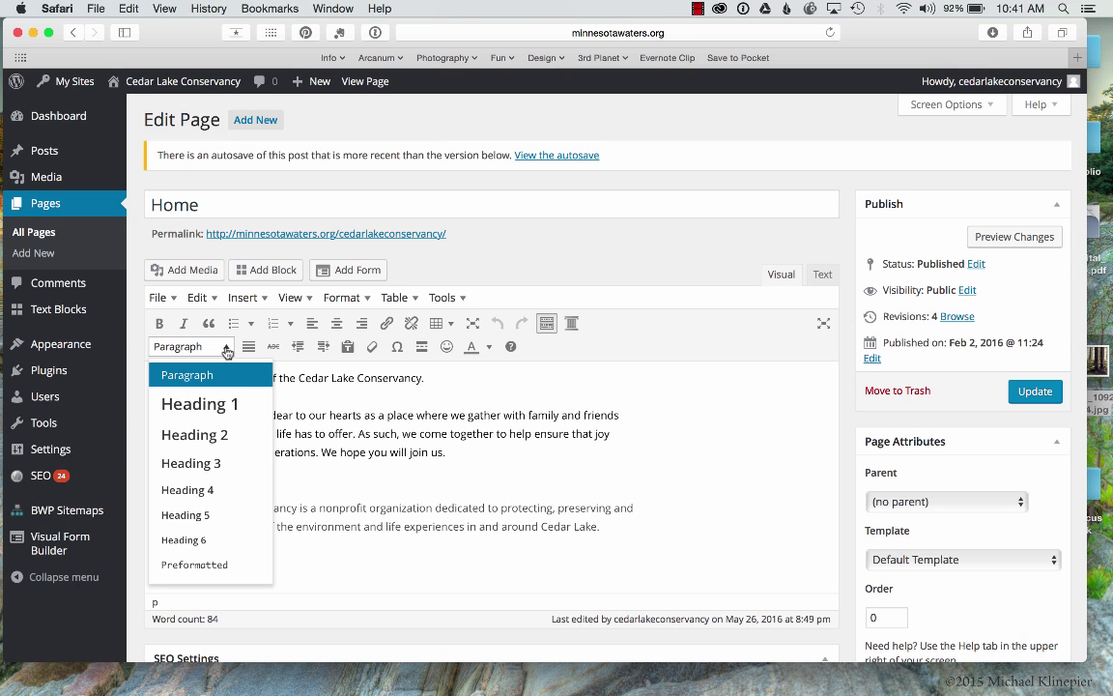
click(227, 350)
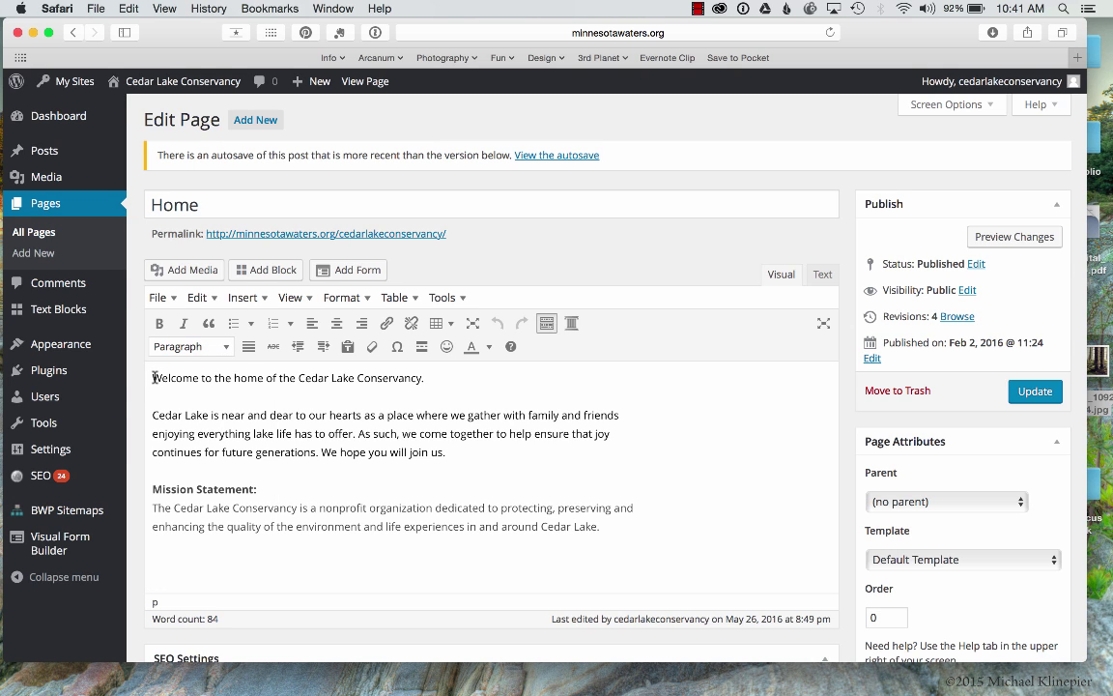
drag(151, 379, 423, 380)
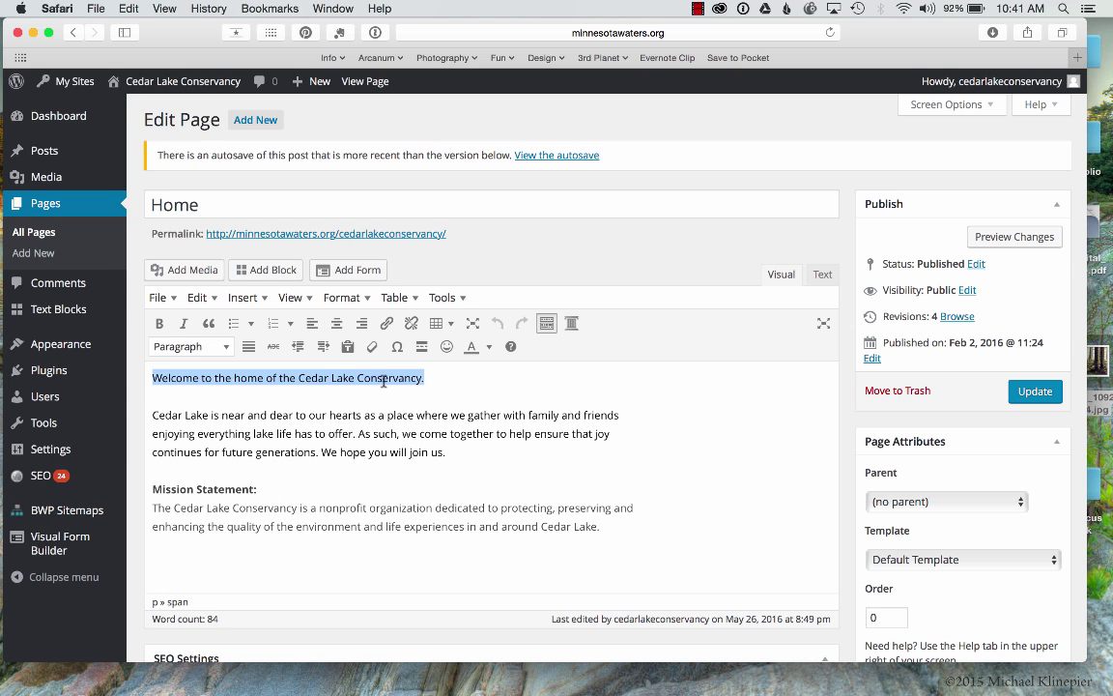
click(226, 350)
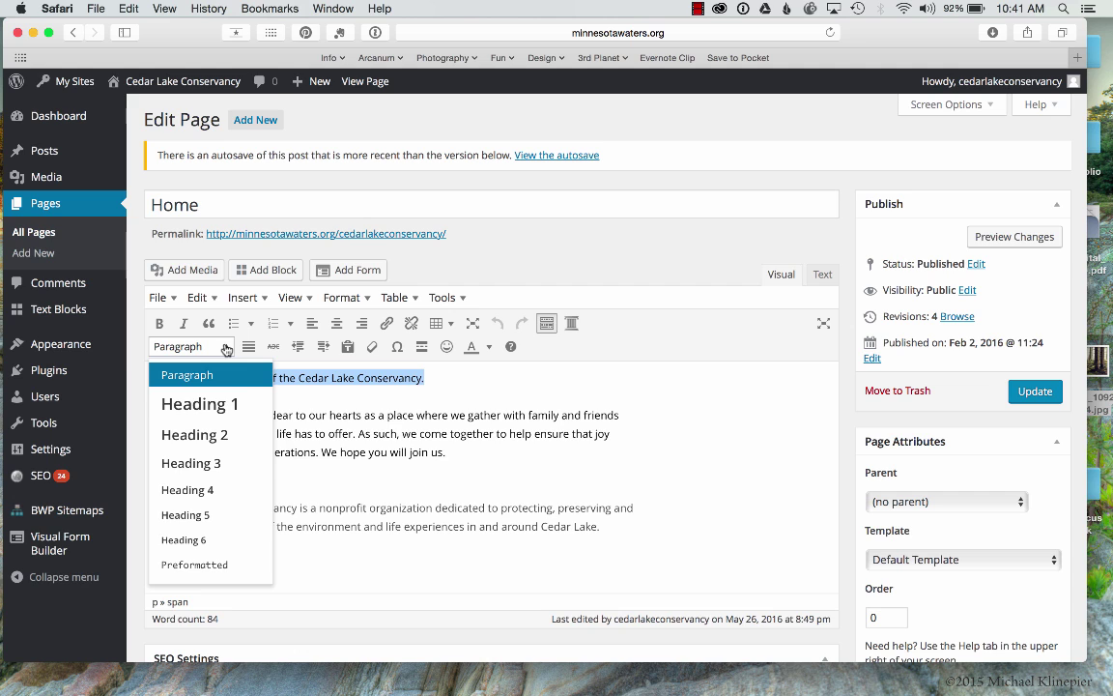
click(218, 435)
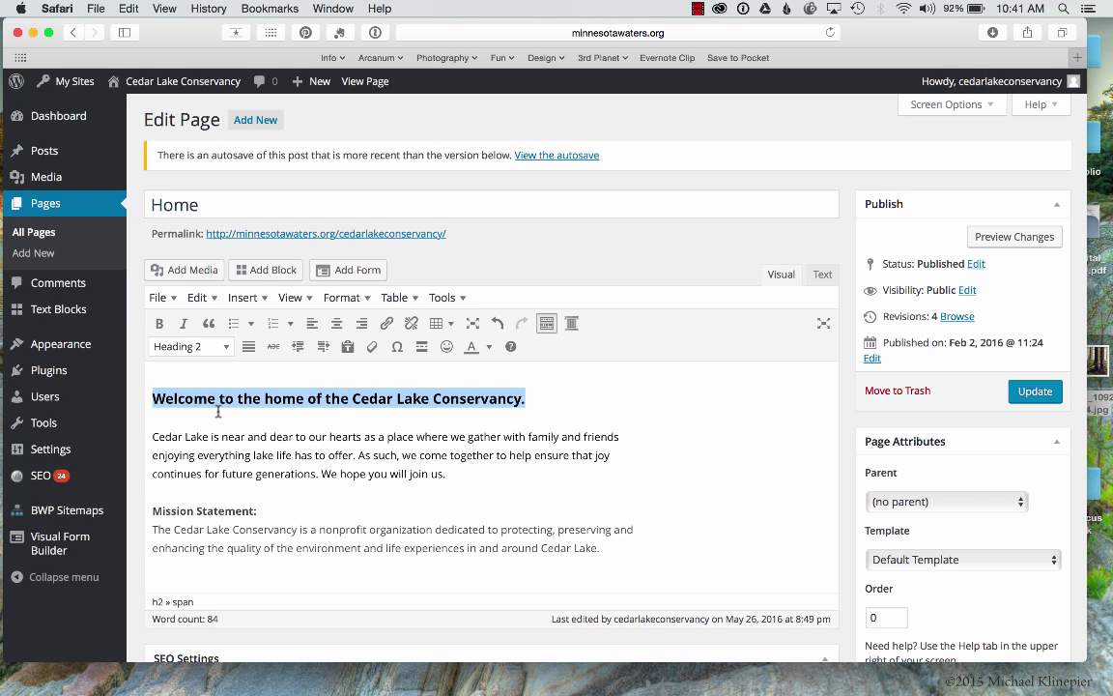
click(226, 348)
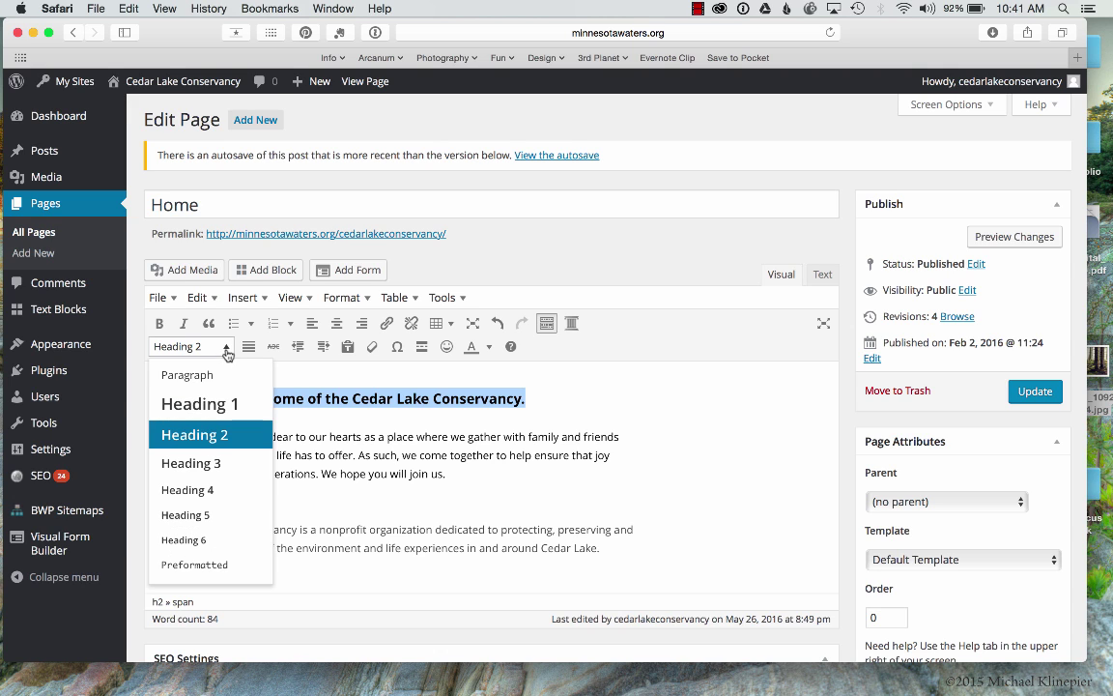
click(186, 375)
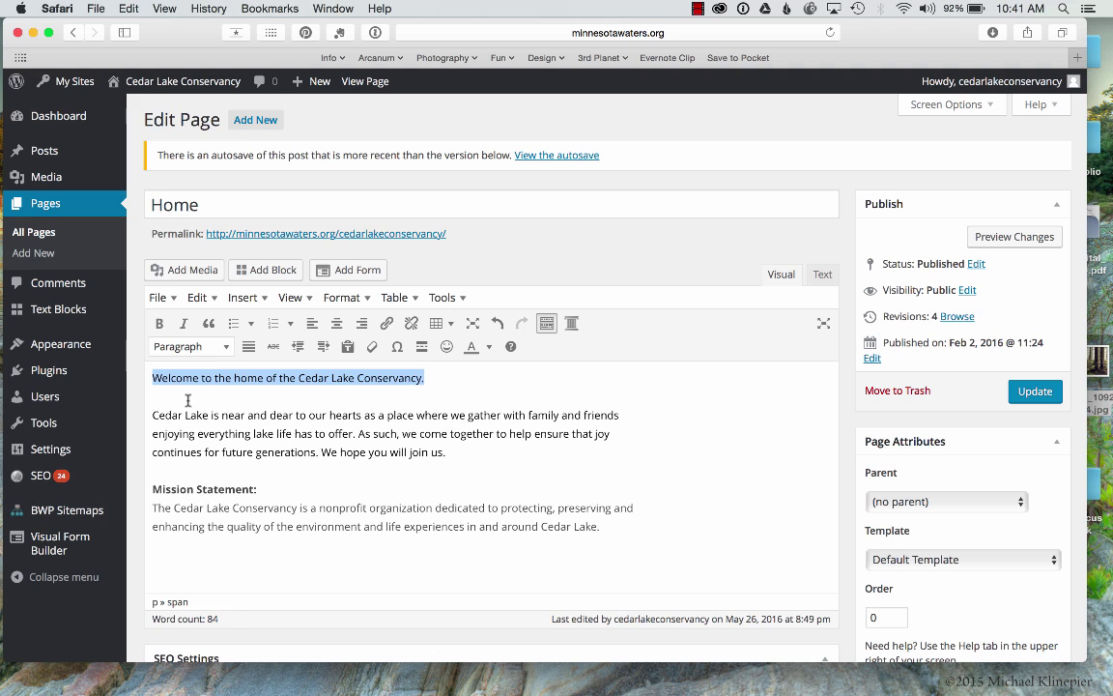
Step: Centre the welcome line, and try an extra blank line above it before removing that line
click(336, 325)
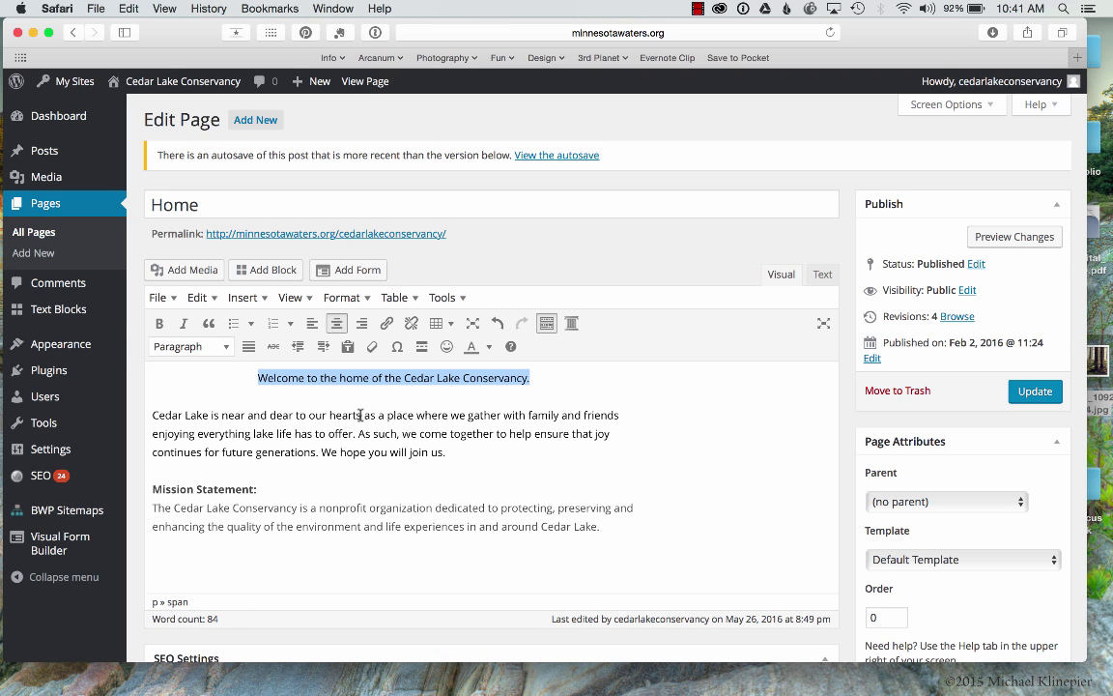
click(257, 377)
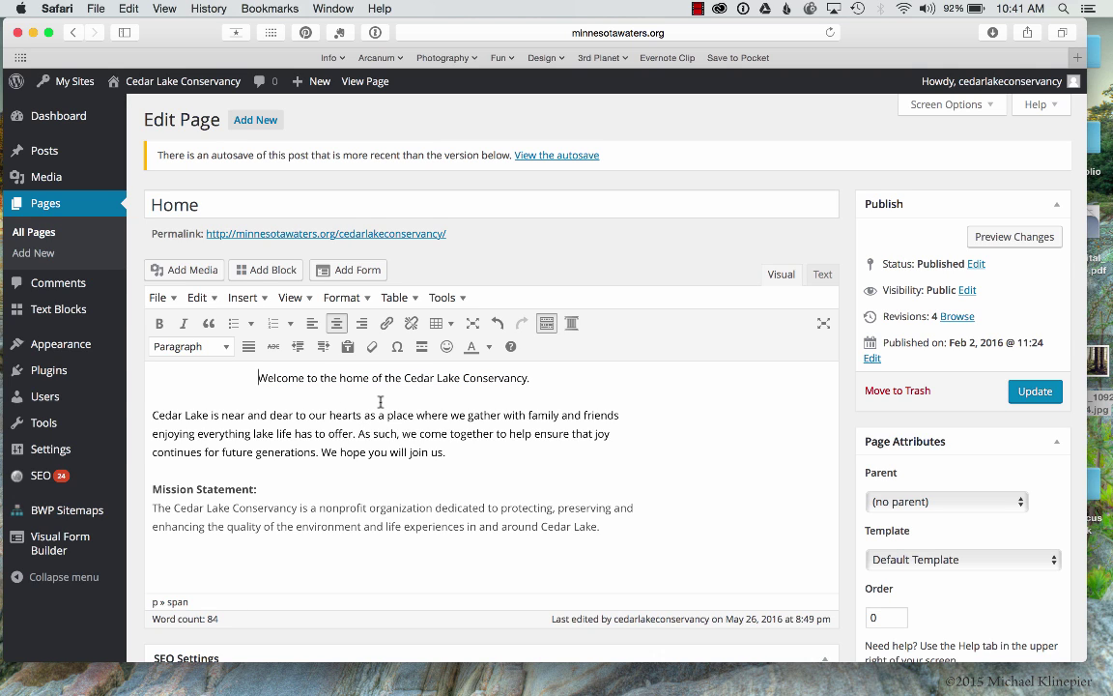
key(Return)
click(399, 373)
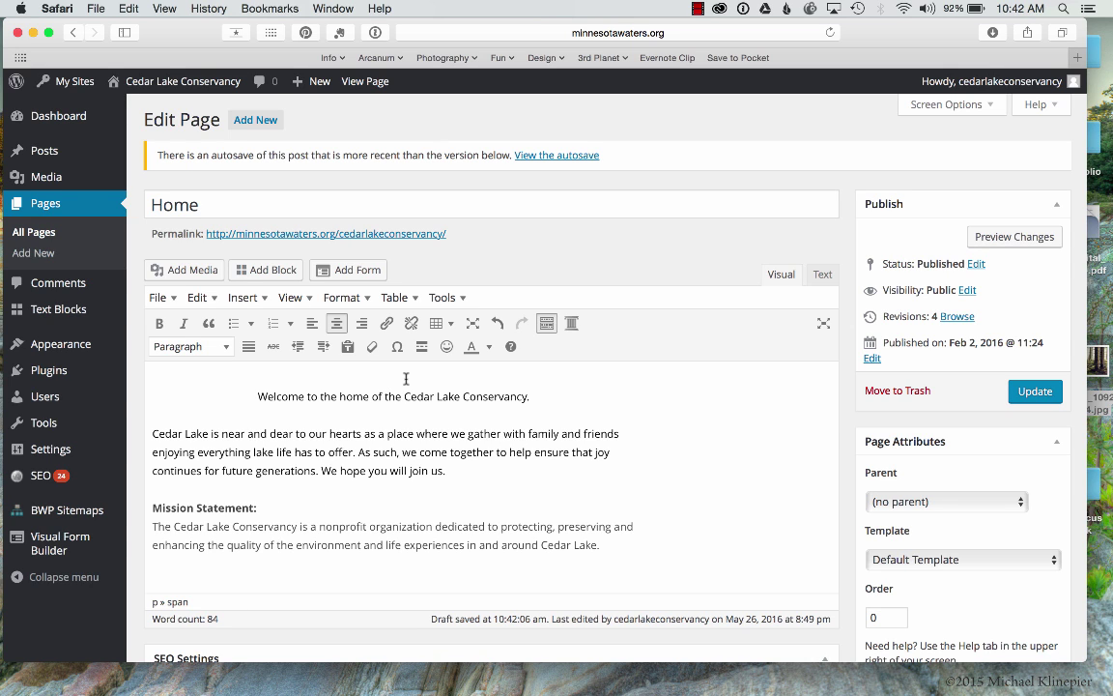
click(255, 396)
key(BackSpace)
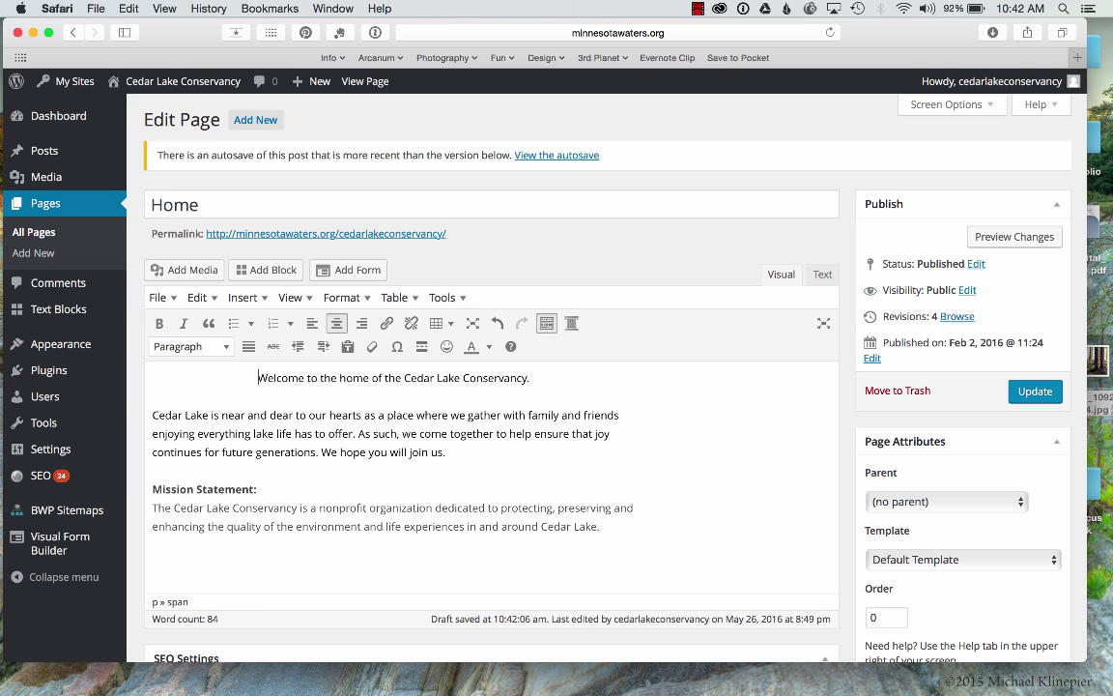
Step: Try a paragraph break before "enjoying everything lake life has to offer" and remove it
click(151, 434)
key(Return)
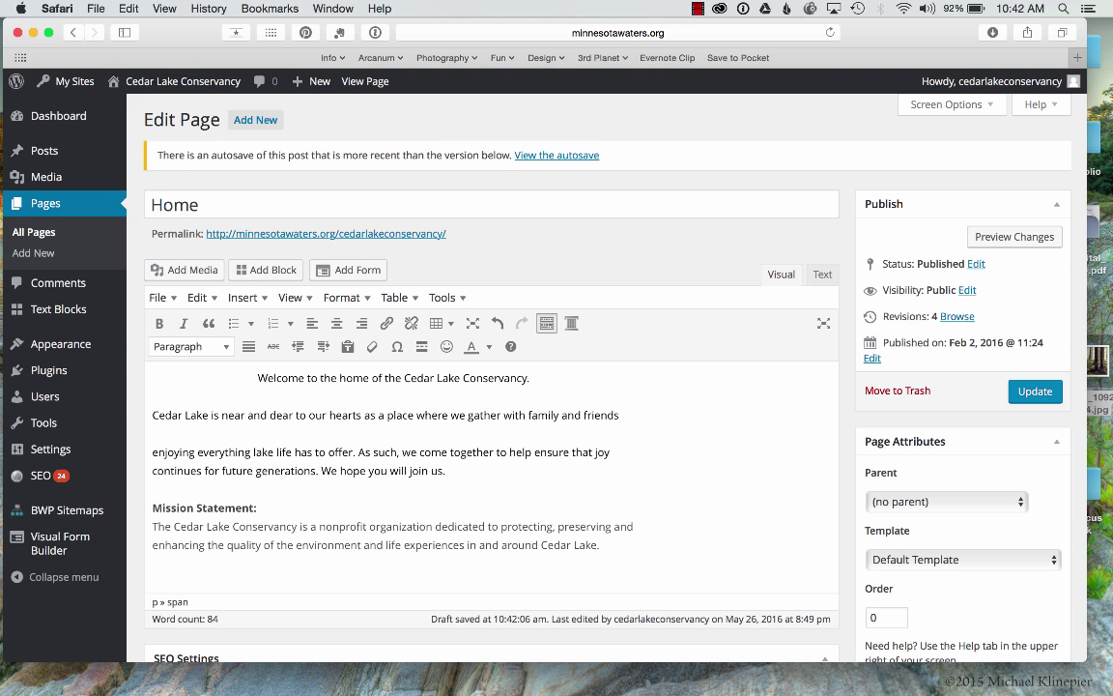
key(BackSpace)
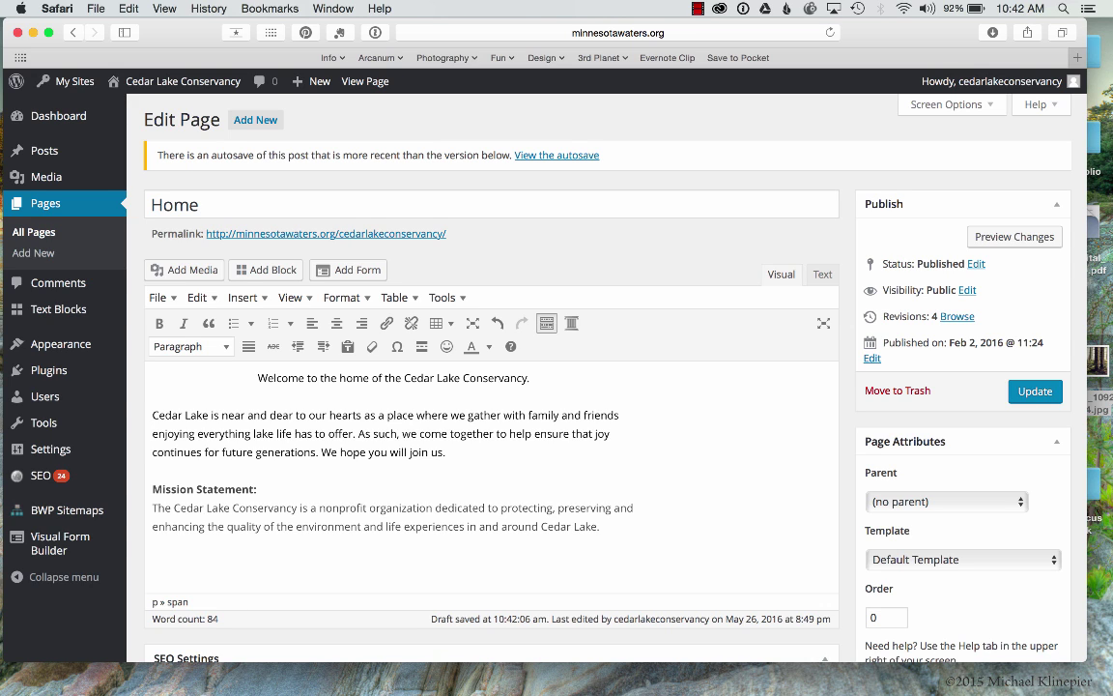
Step: Align the welcome line back to the left margin
drag(257, 378, 535, 380)
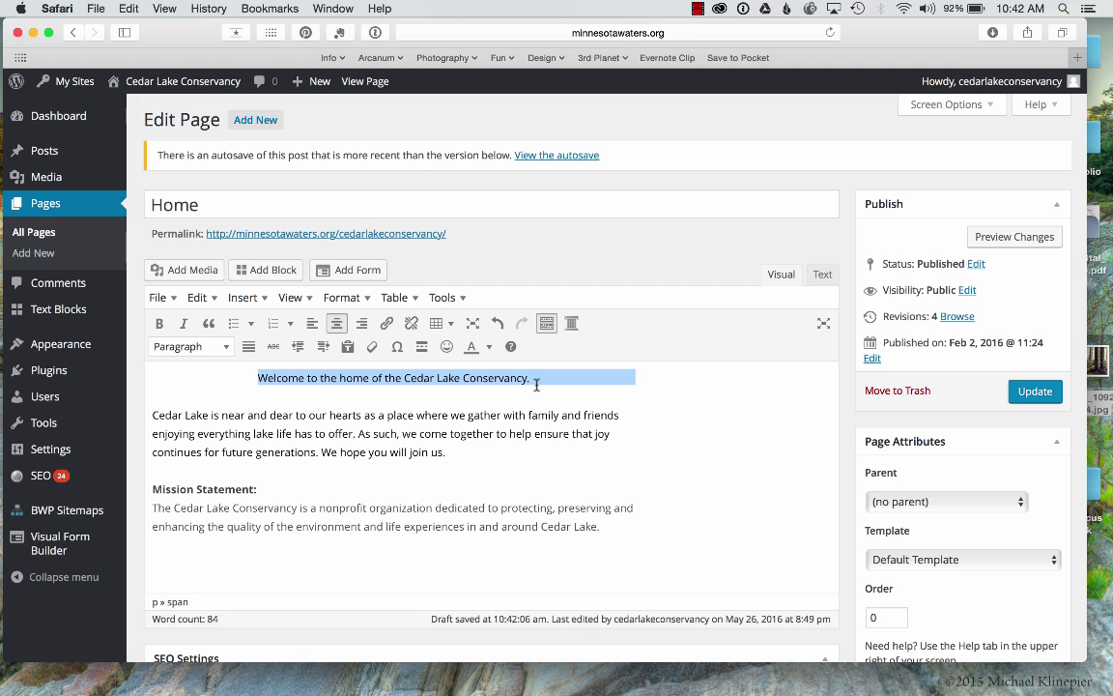
click(312, 324)
click(333, 392)
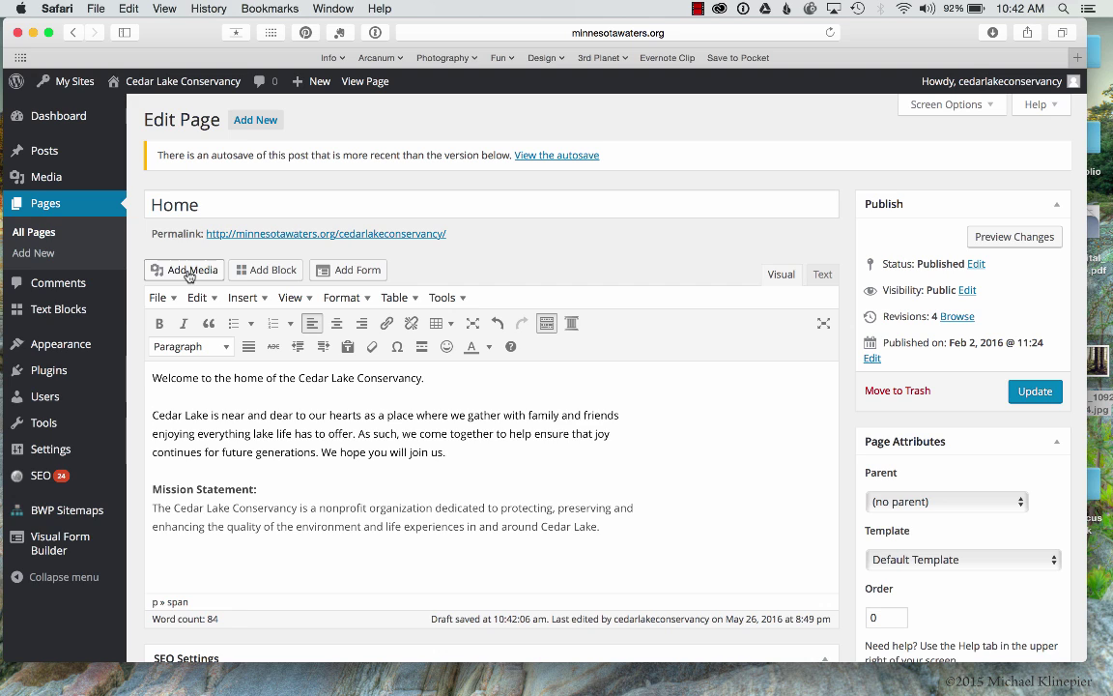
Step: Add blank space above the "Mission Statement:" heading and open the Insert Media dialog for that spot
click(170, 466)
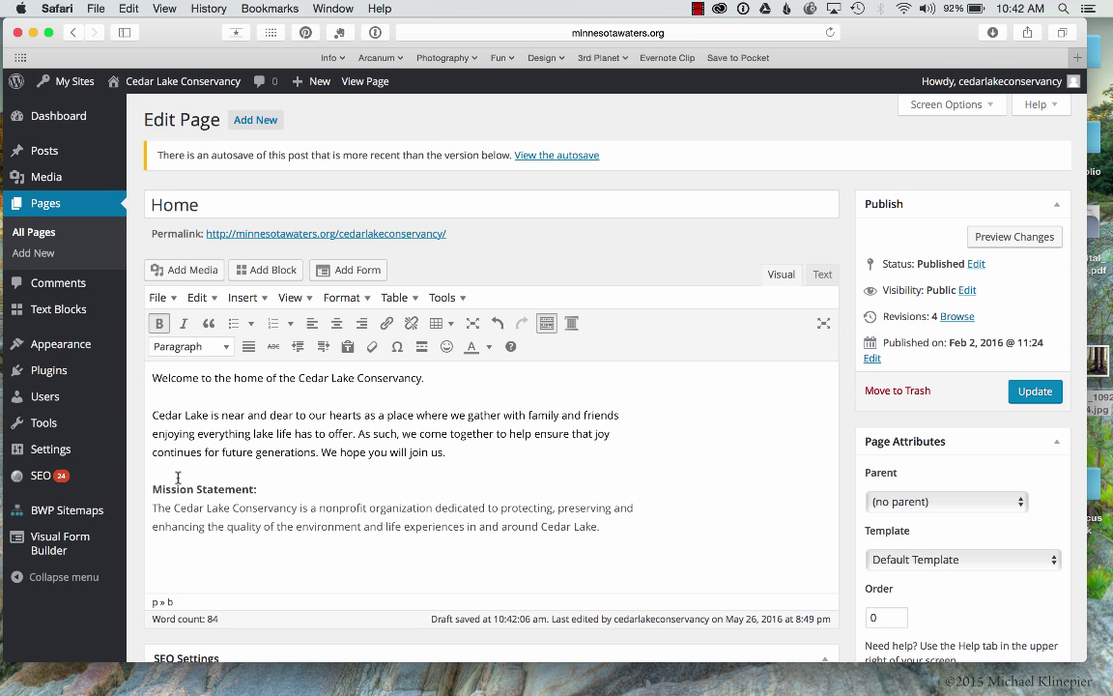
key(Return)
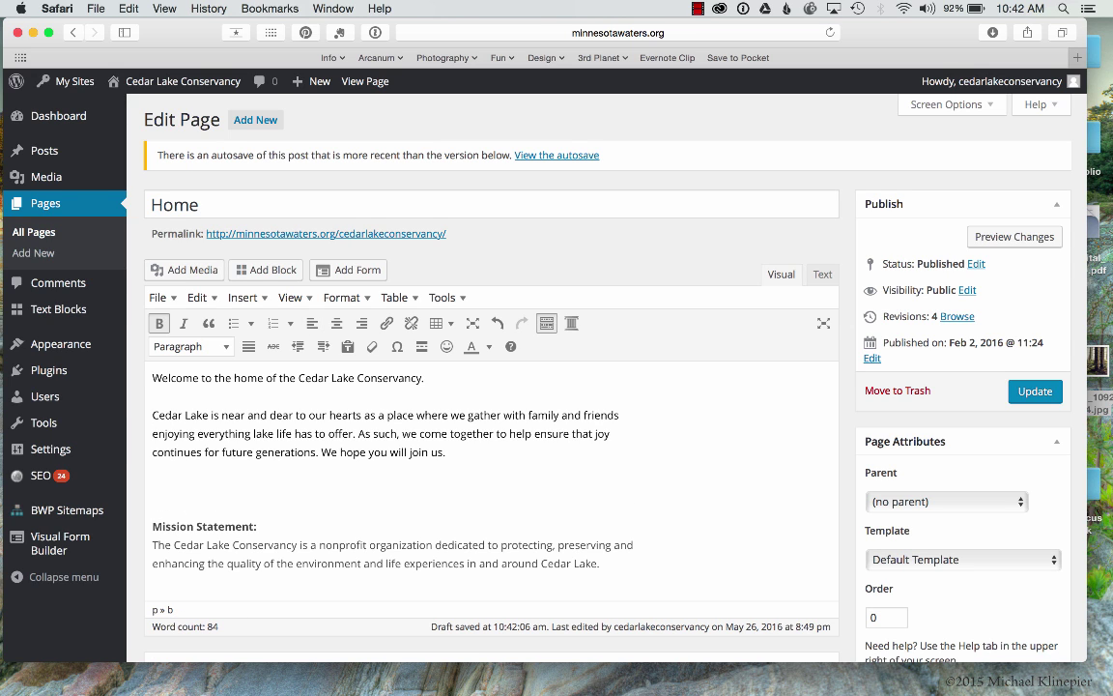
click(153, 488)
click(183, 271)
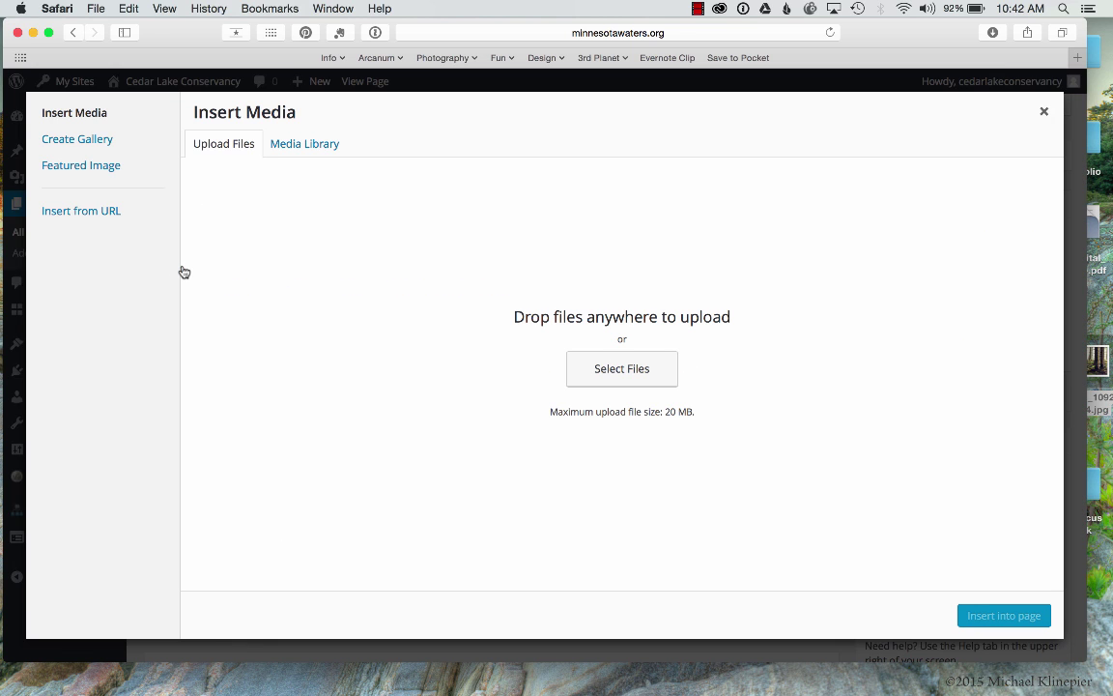
Step: Try to upload the JPG photo from the desktop as a new media file
click(310, 145)
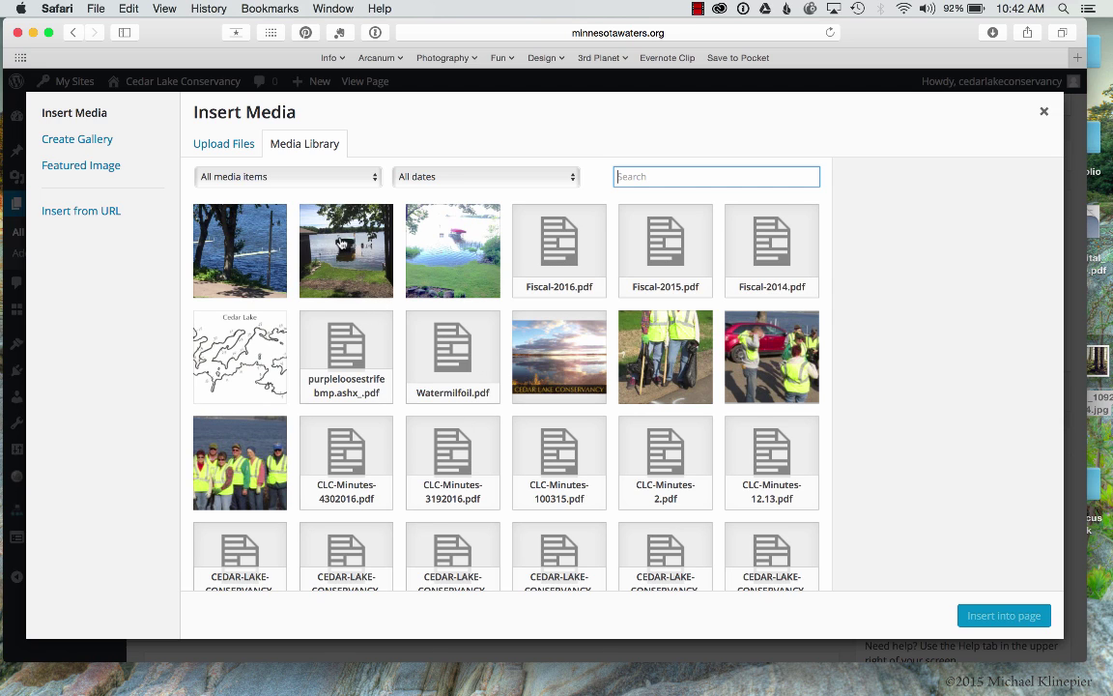
click(231, 148)
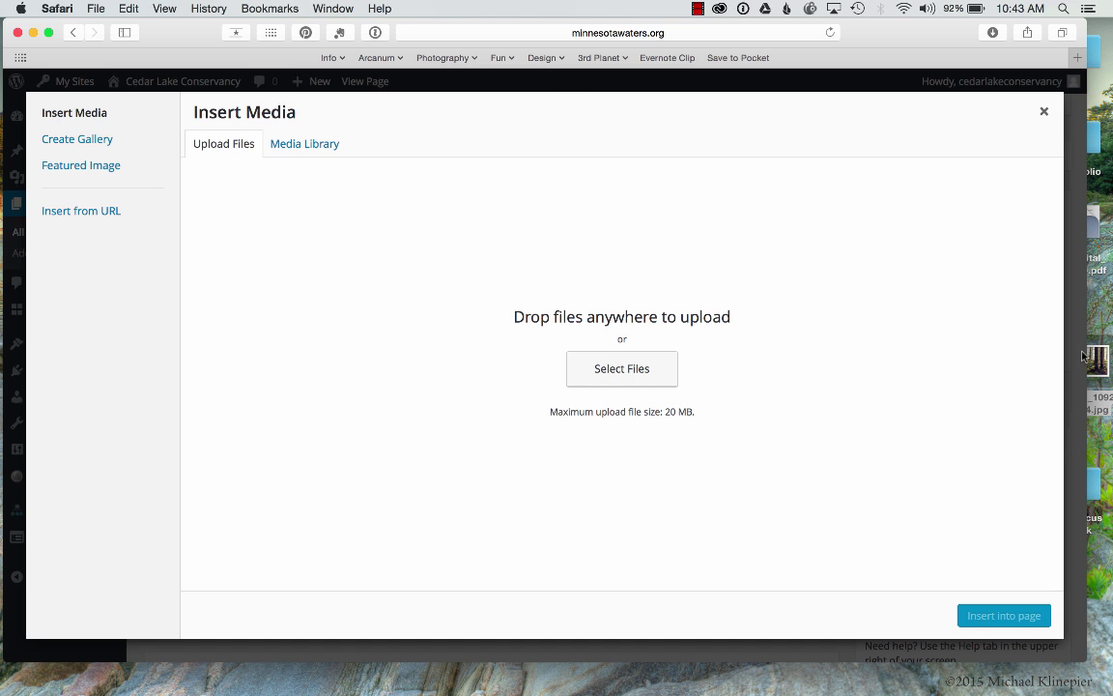
drag(1097, 360, 875, 392)
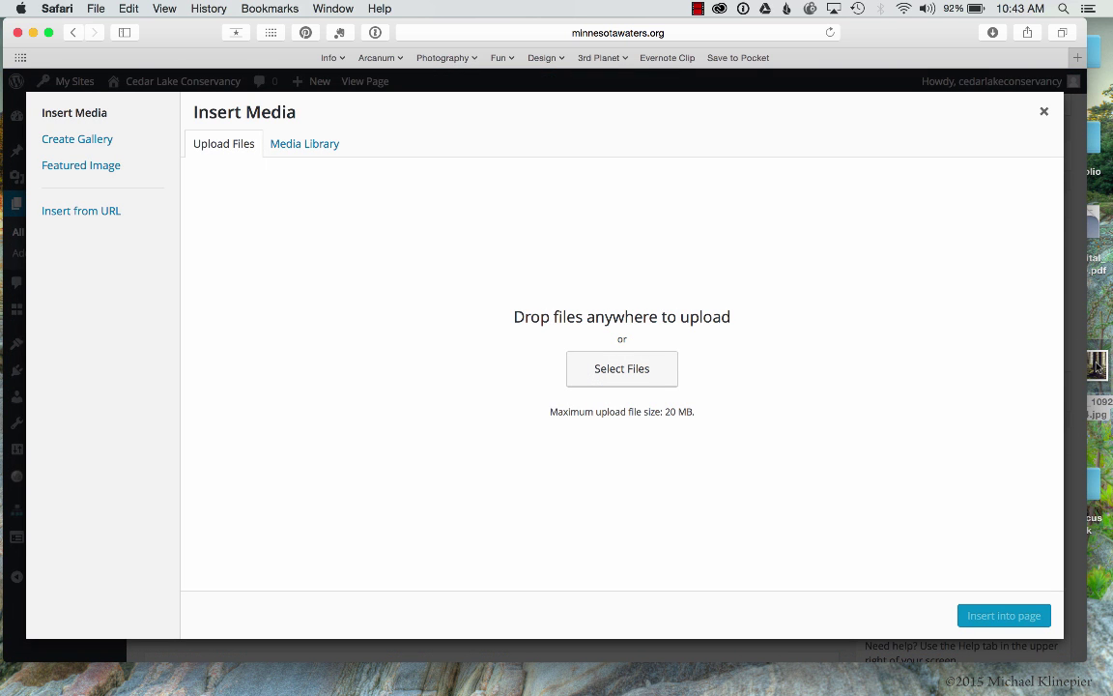
Step: Insert Sunset-Bay-Resort.jpg from the media library above the Mission Statement and review its placement in the page
click(304, 146)
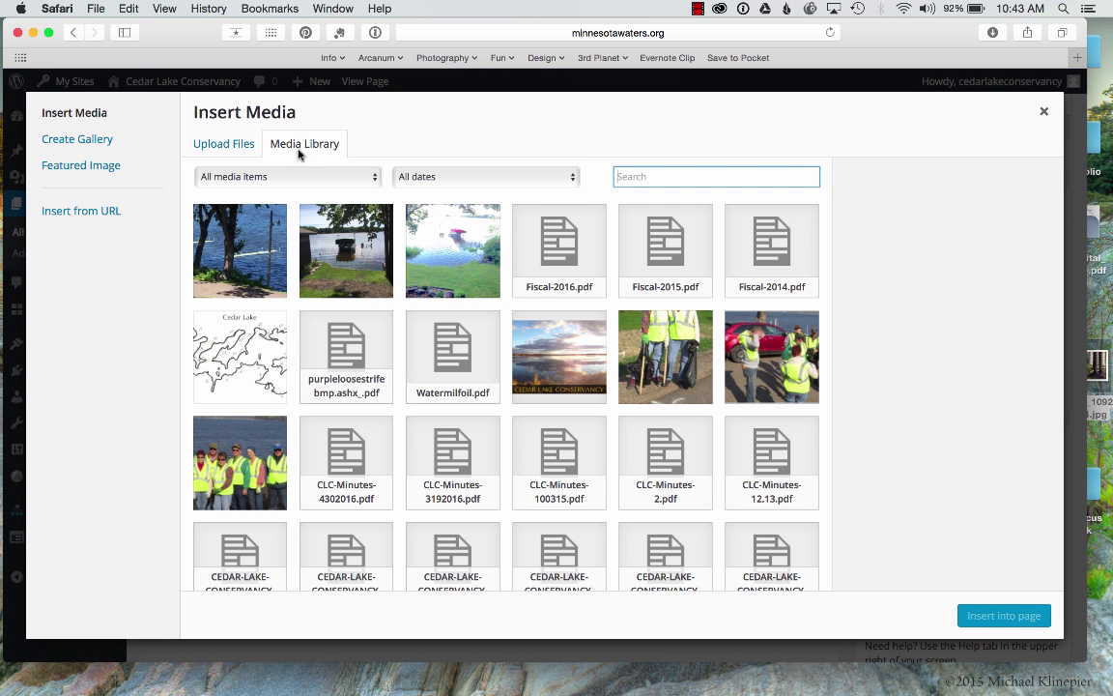
click(225, 259)
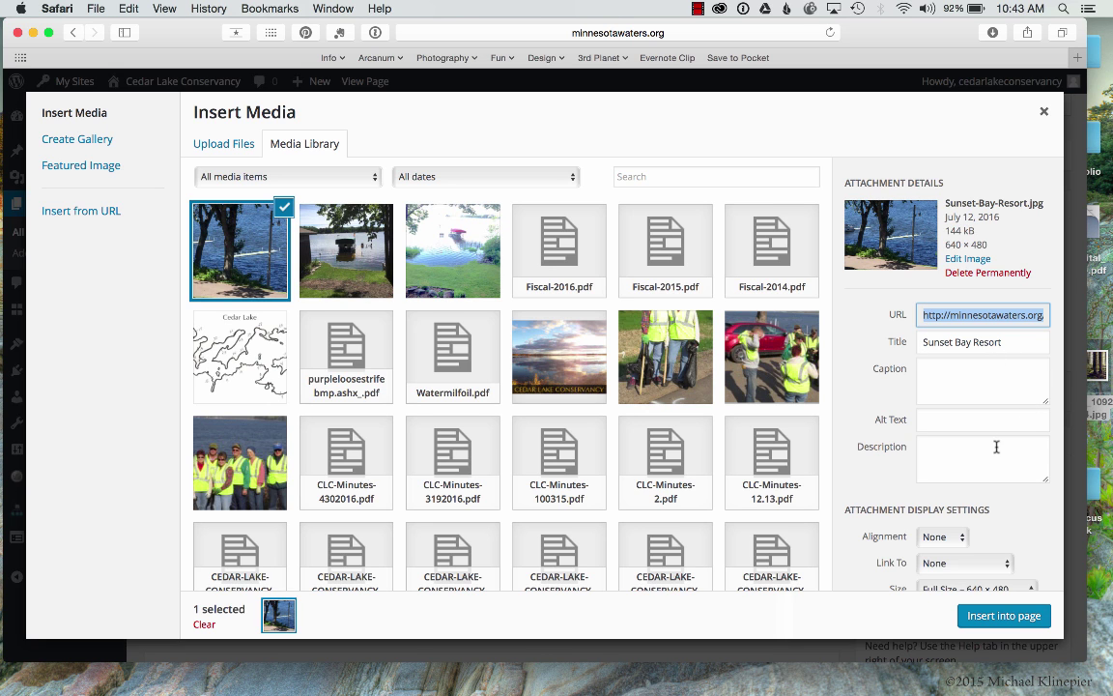
click(996, 616)
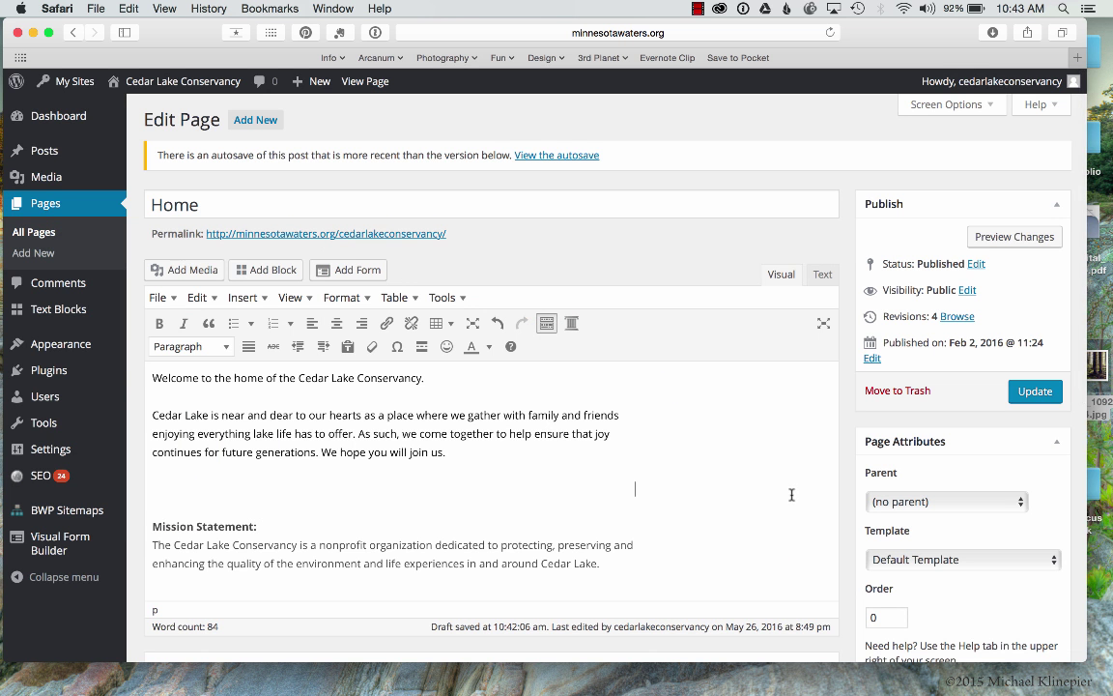
scroll(730, 512, down, 5)
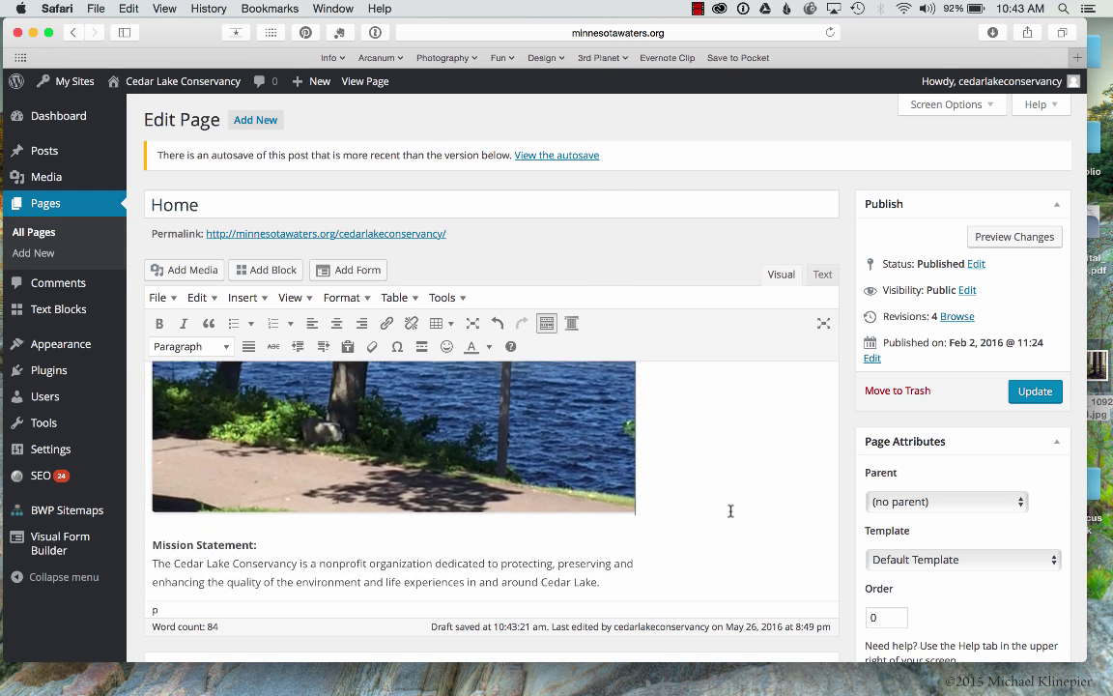
scroll(731, 511, up, 3)
scroll(730, 511, up, 5)
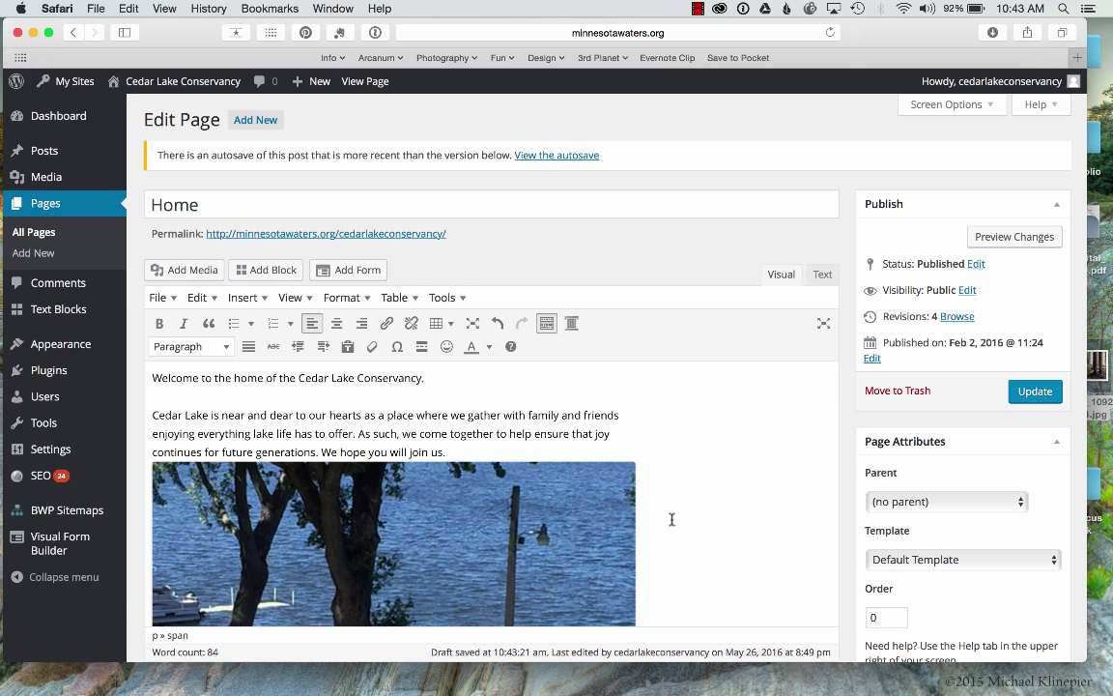
scroll(672, 519, down, 5)
scroll(671, 519, up, 5)
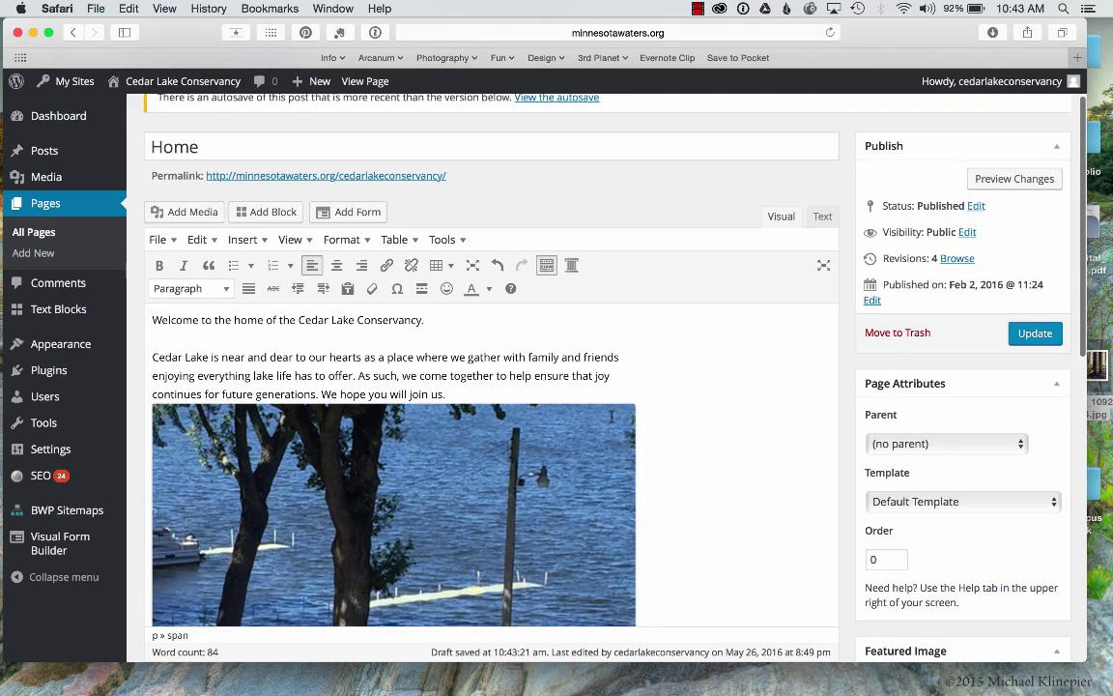
Step: Examine the Home page's settings below the editor and its HTML source, and return to the visual view
scroll(611, 417, down, 1)
scroll(611, 417, down, 8)
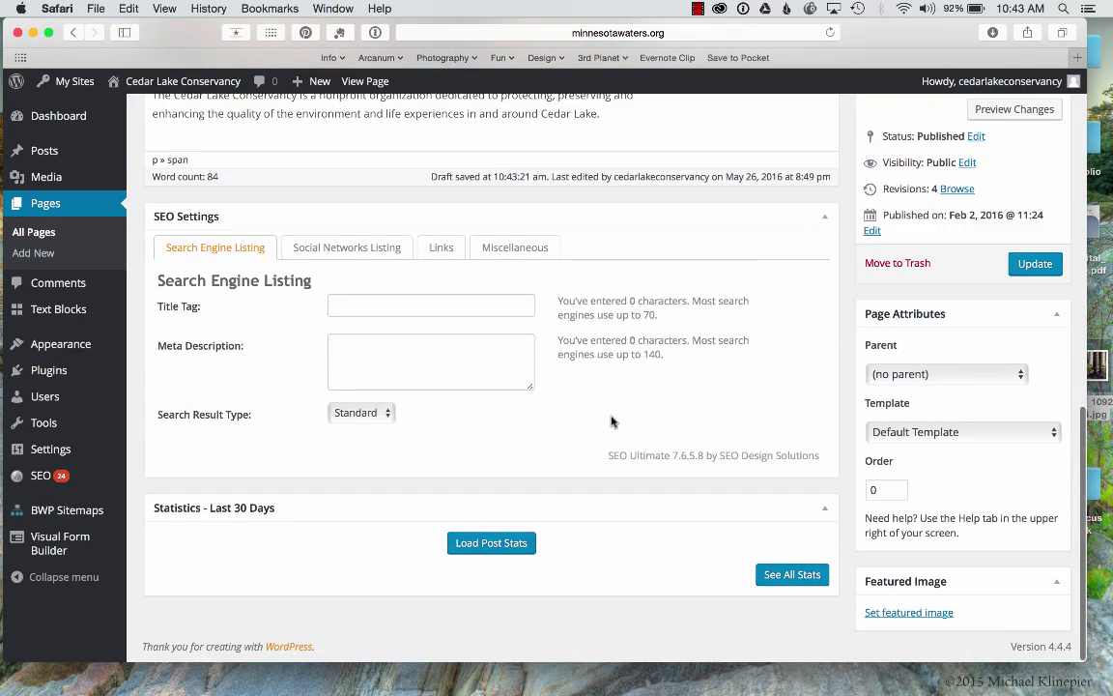
scroll(611, 422, up, 12)
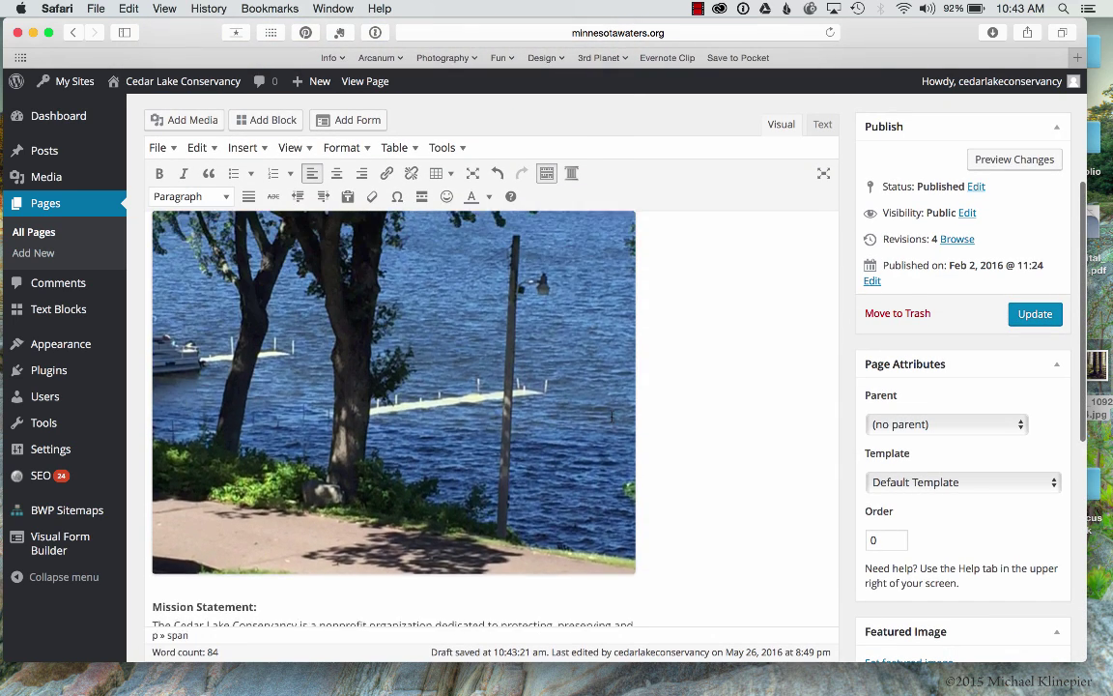
scroll(611, 417, up, 5)
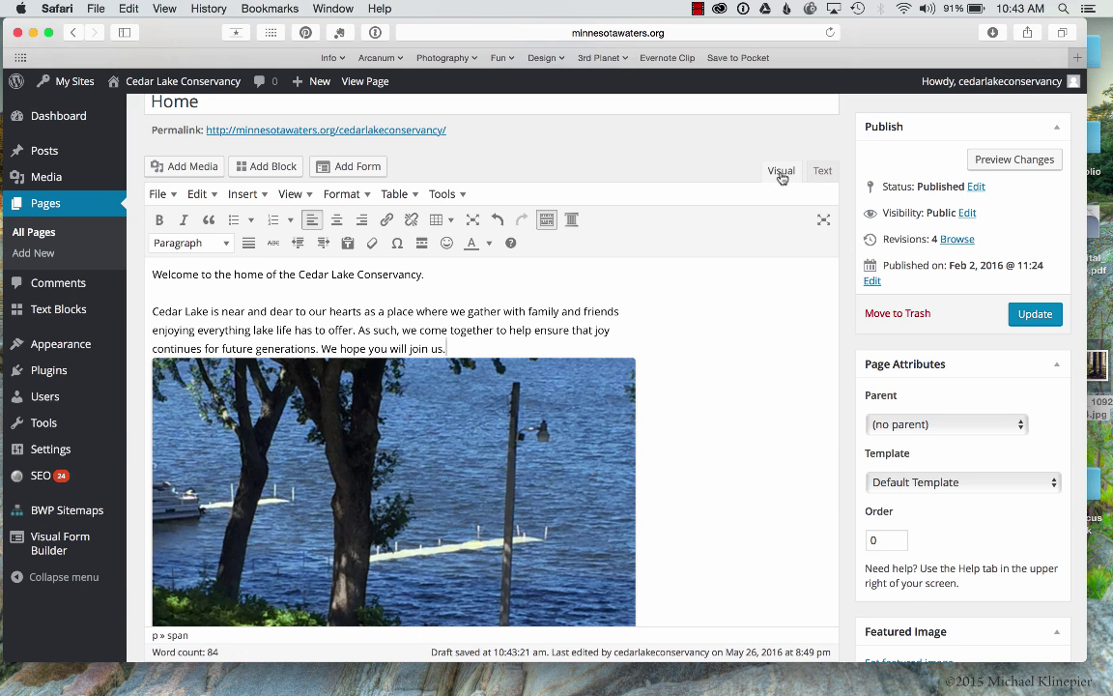
click(822, 170)
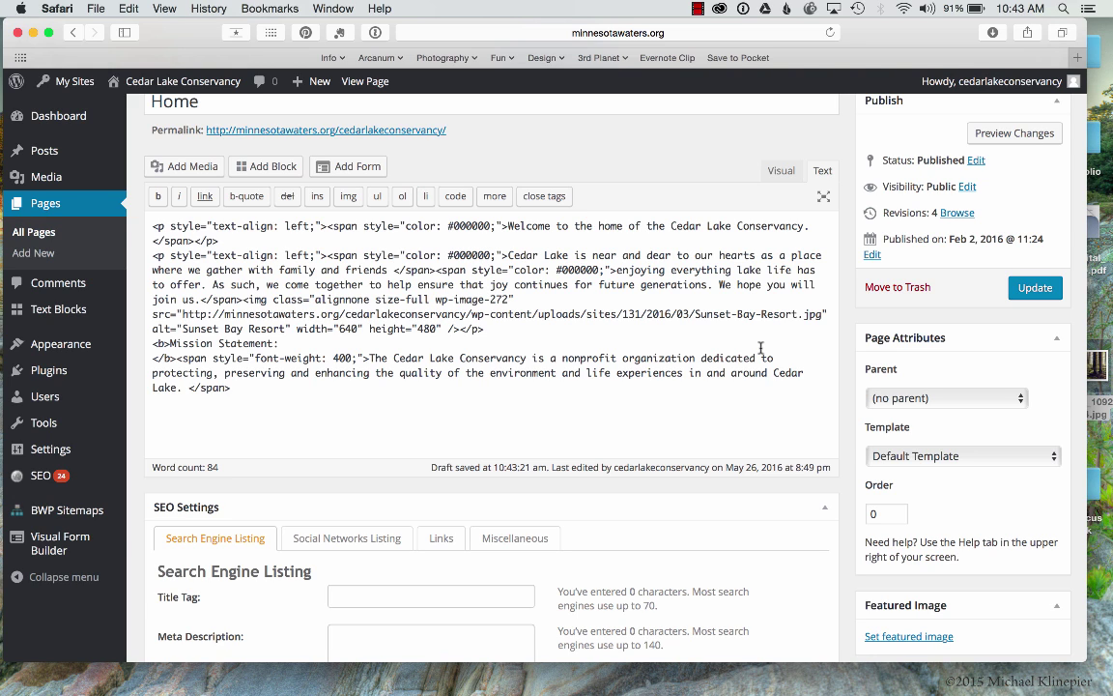
click(781, 171)
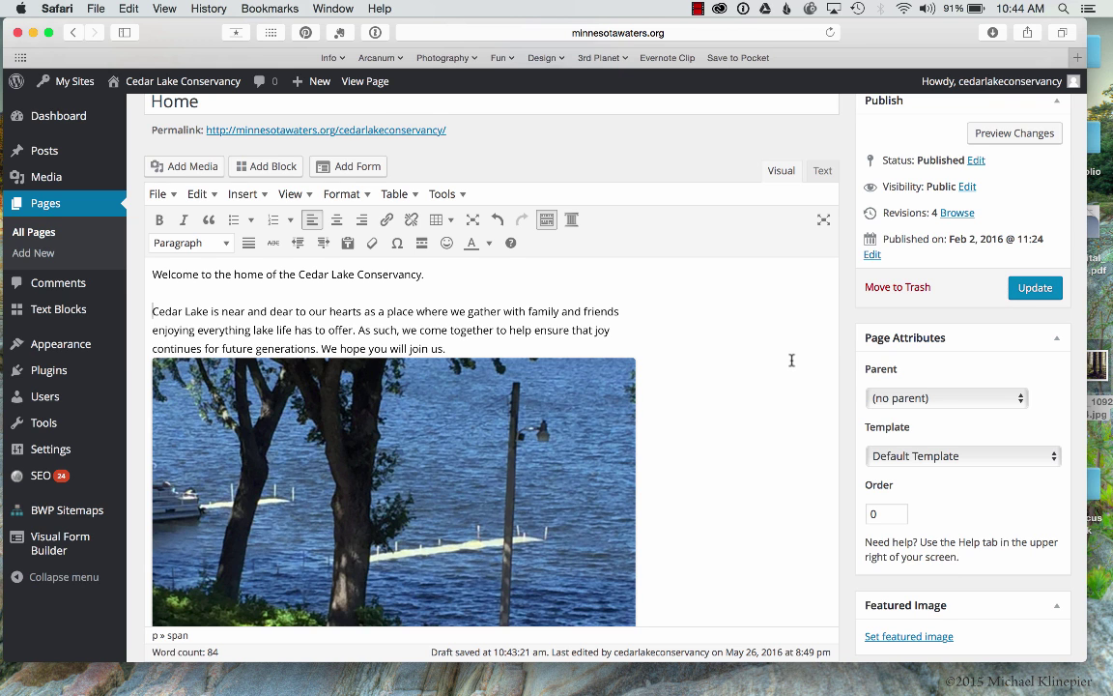
scroll(792, 360, up, 3)
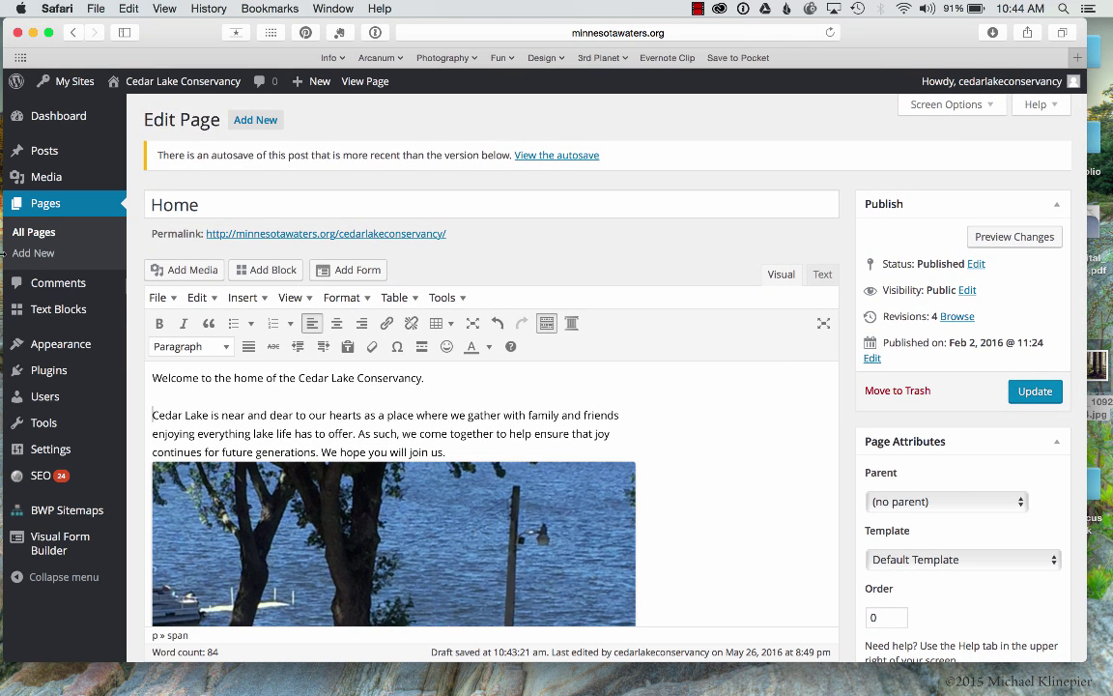
Step: View the media library and reopen the Home page for editing from the list of all pages
click(48, 184)
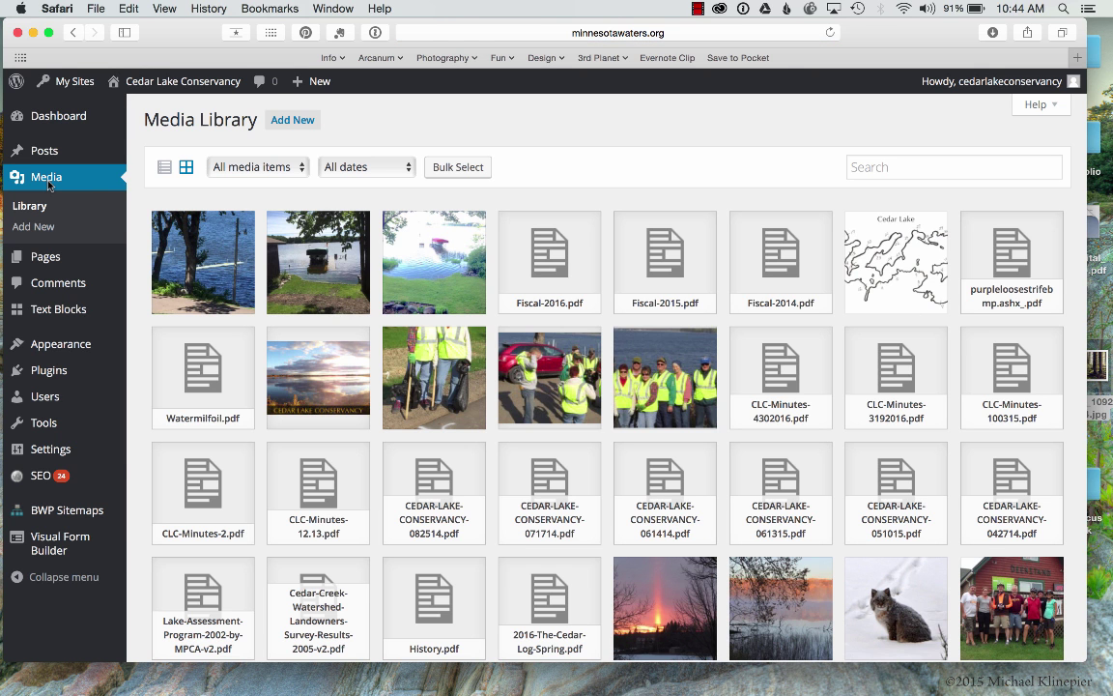
click(45, 258)
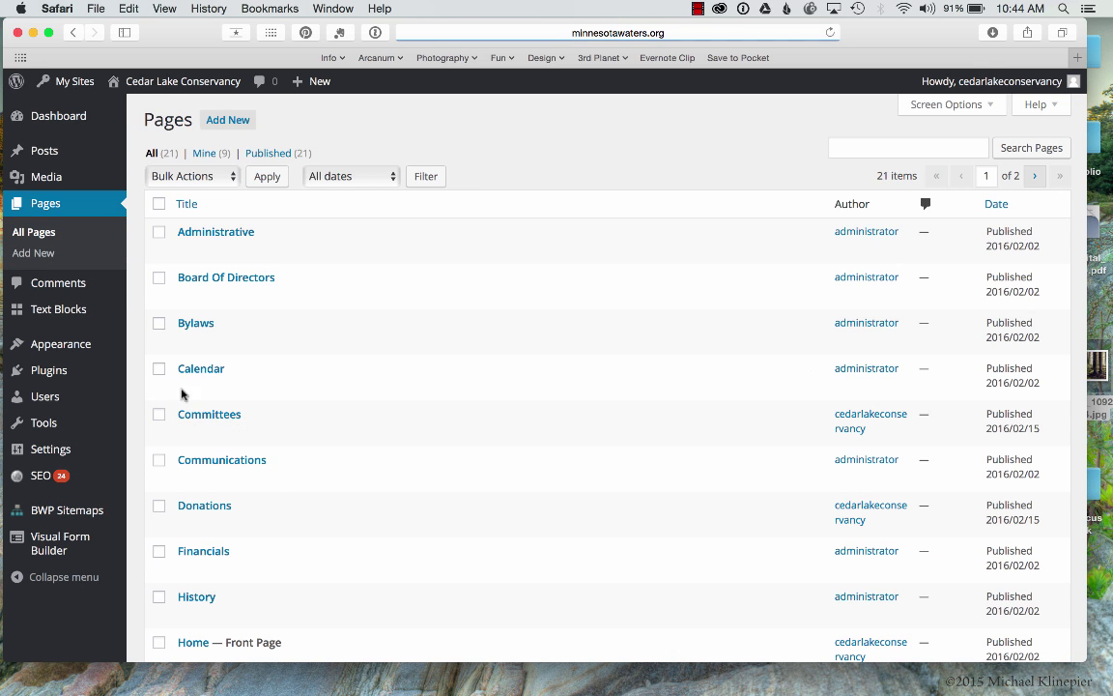
scroll(285, 515, down, 3)
scroll(285, 516, down, 2)
click(191, 444)
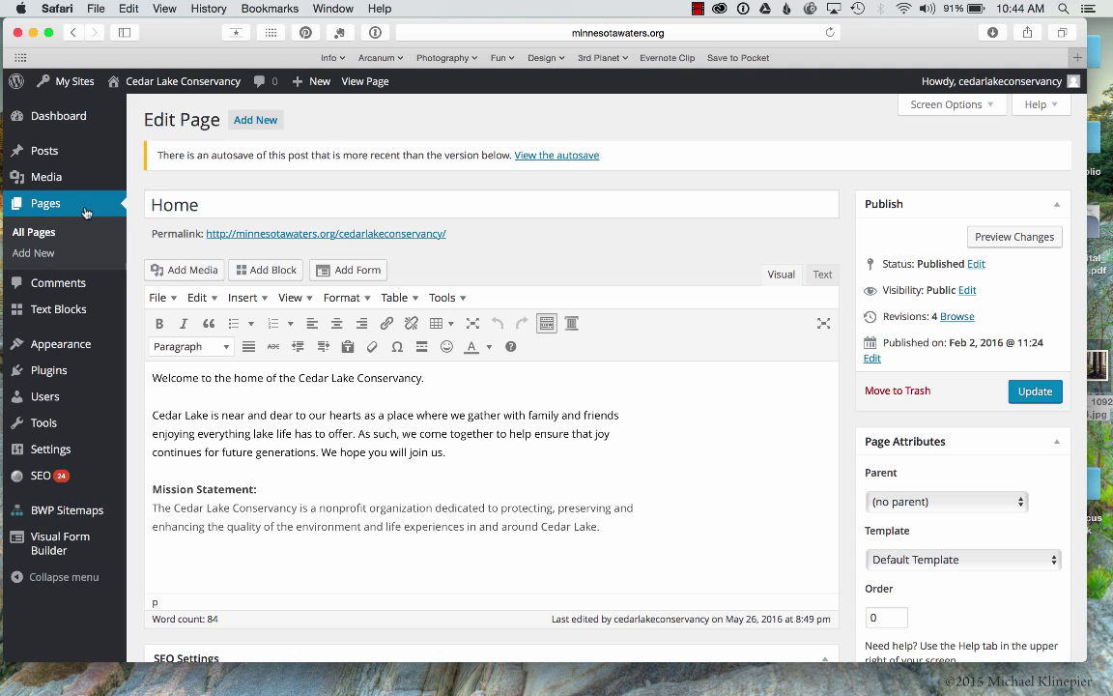
Step: Open the site's menu editor and examine the structure and settings of the "Left menu"
mouse_move(71, 167)
mouse_move(81, 347)
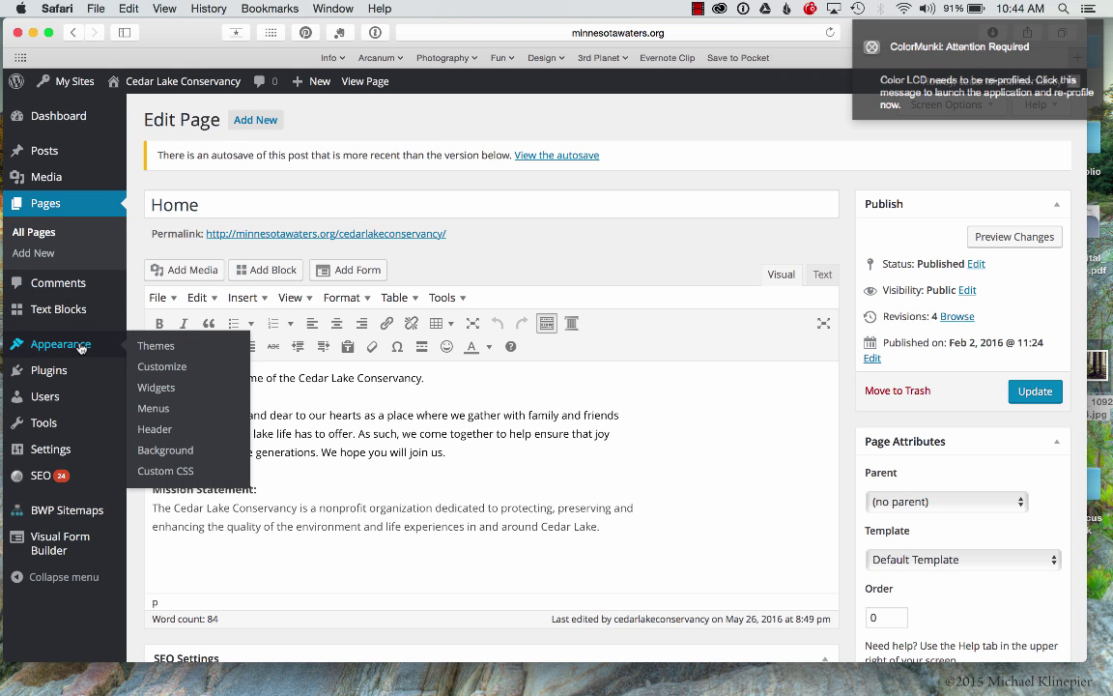
click(160, 413)
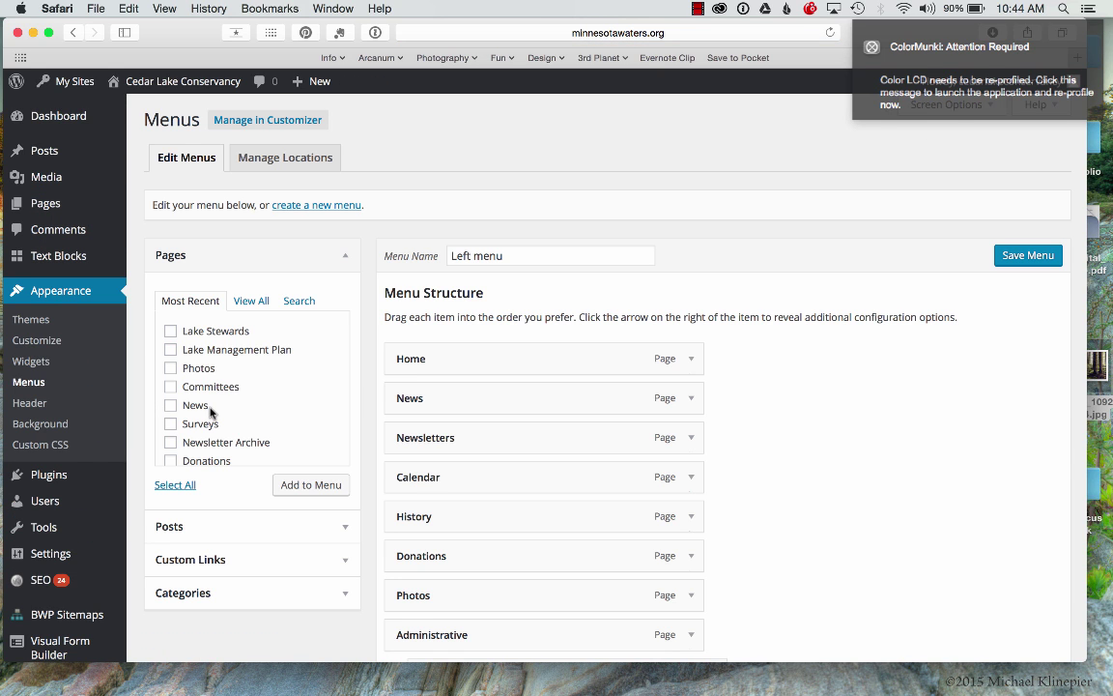
mouse_move(82, 204)
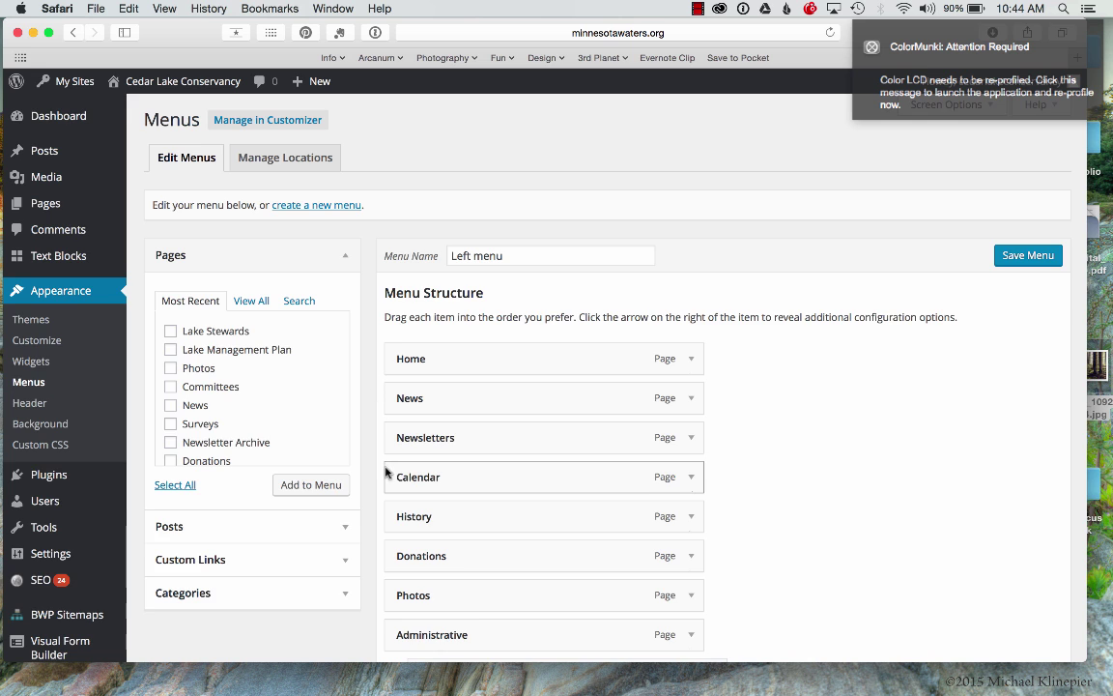
scroll(385, 454, down, 3)
scroll(385, 470, down, 10)
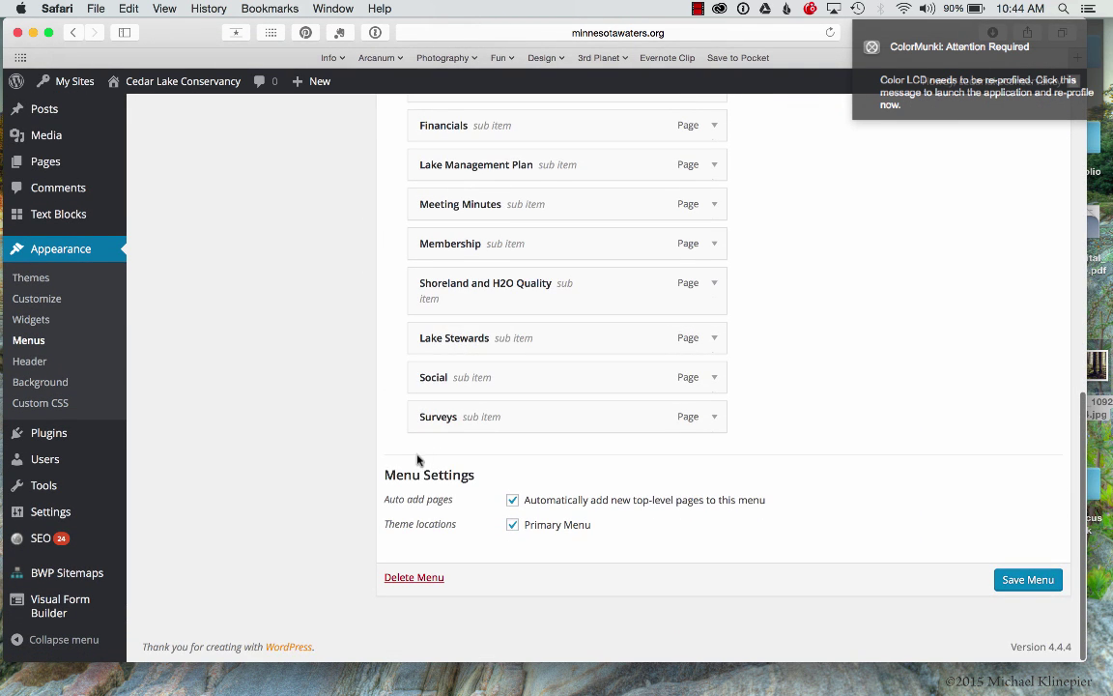
scroll(310, 382, up, 6)
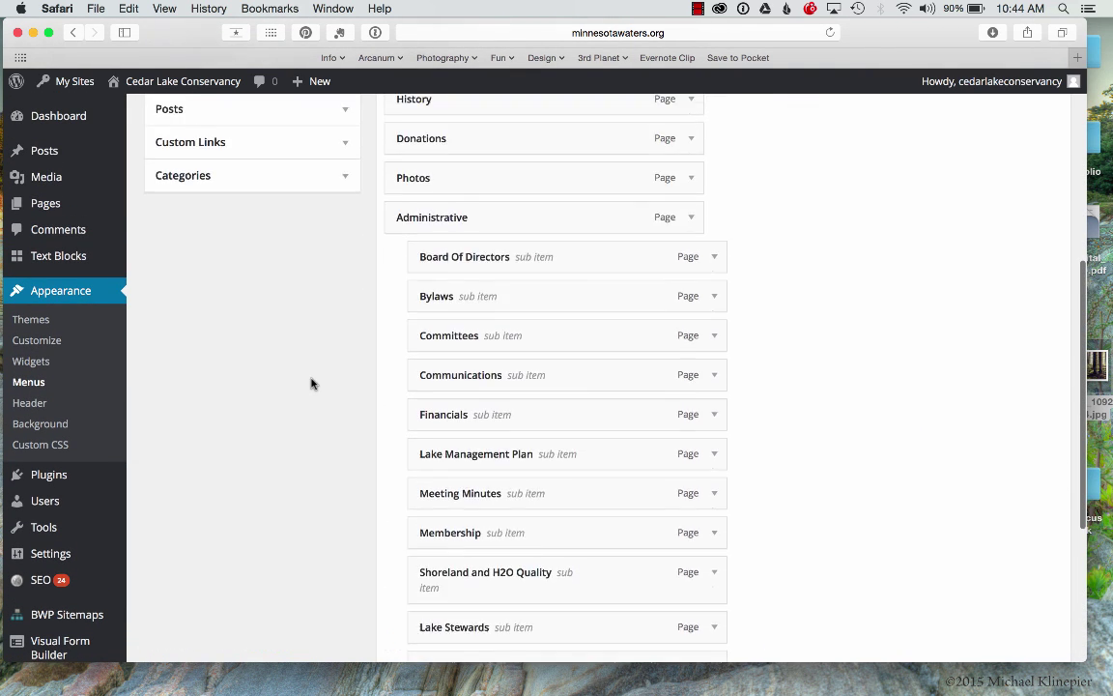
scroll(310, 383, up, 3)
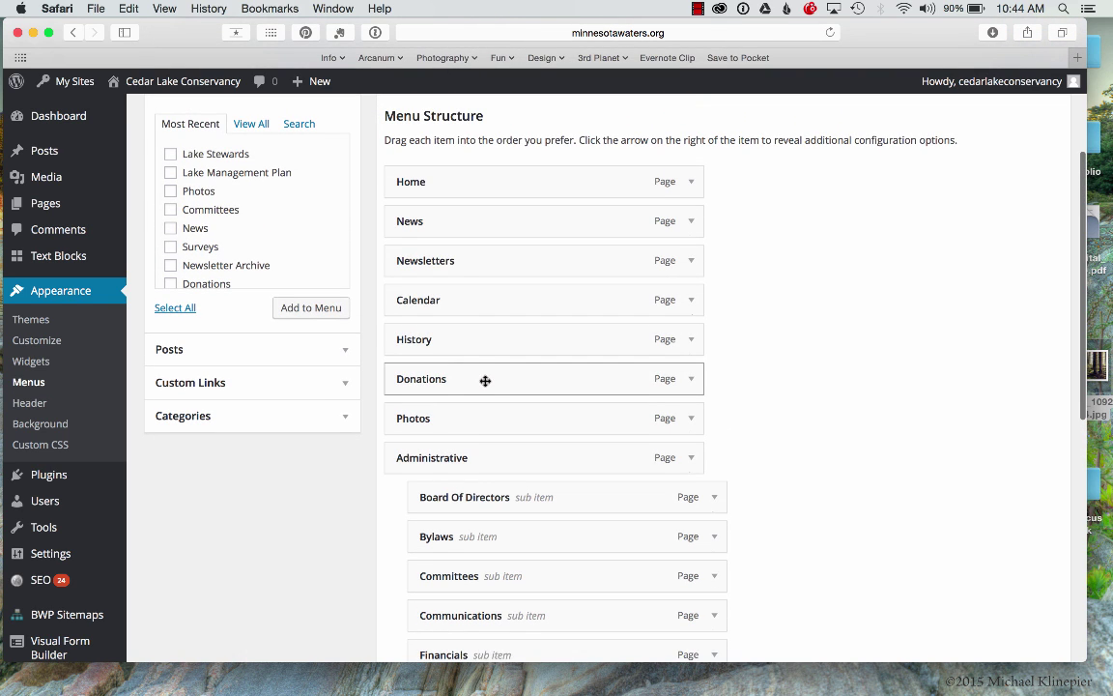
Step: Try moving Donations above History and nesting it as a History sub item, and restore it as a top-level item below History
drag(462, 381, 398, 343)
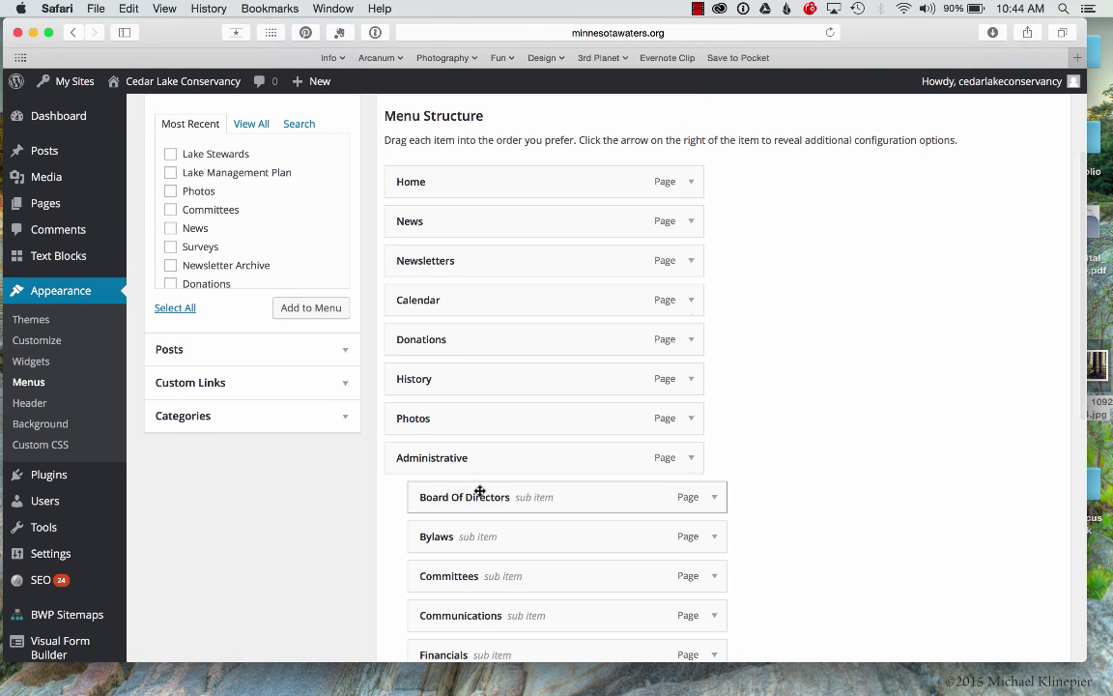
drag(505, 340, 469, 381)
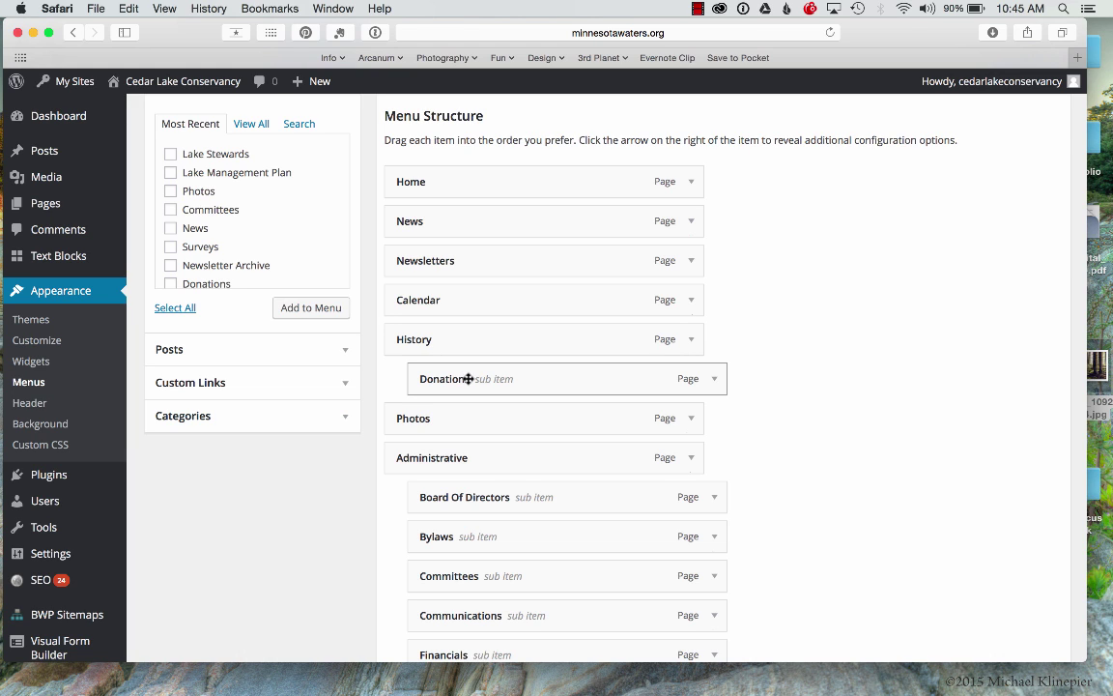
drag(465, 379, 439, 379)
Step: Examine the sub items nested under Administrative in the menu structure
scroll(444, 386, down, 5)
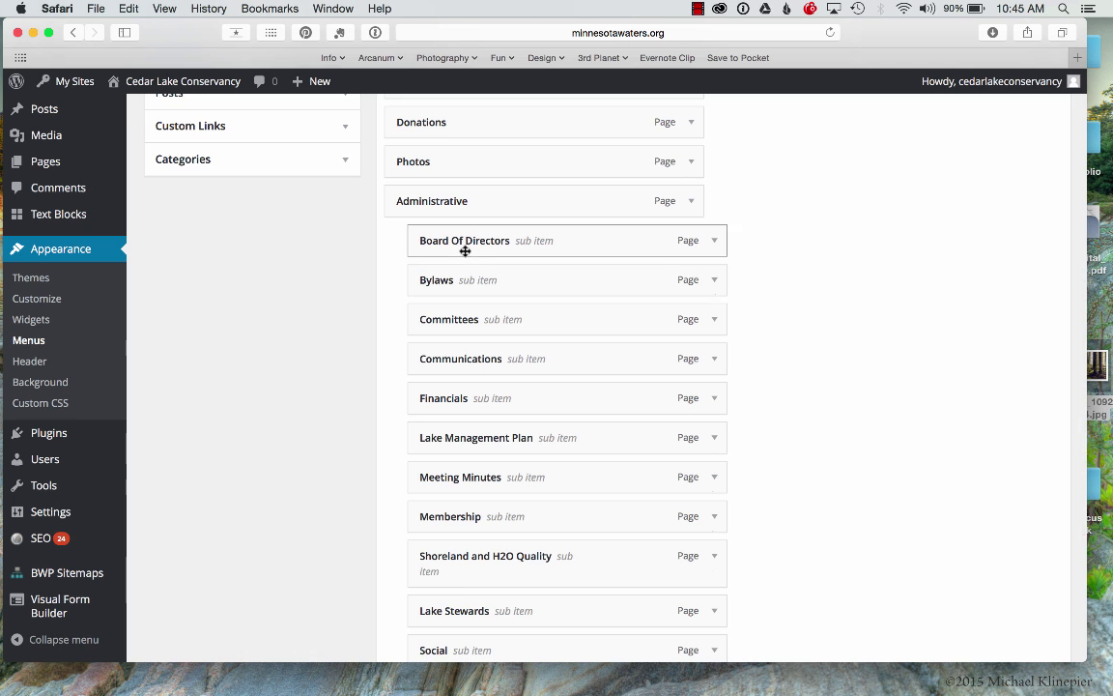
scroll(722, 477, down, 3)
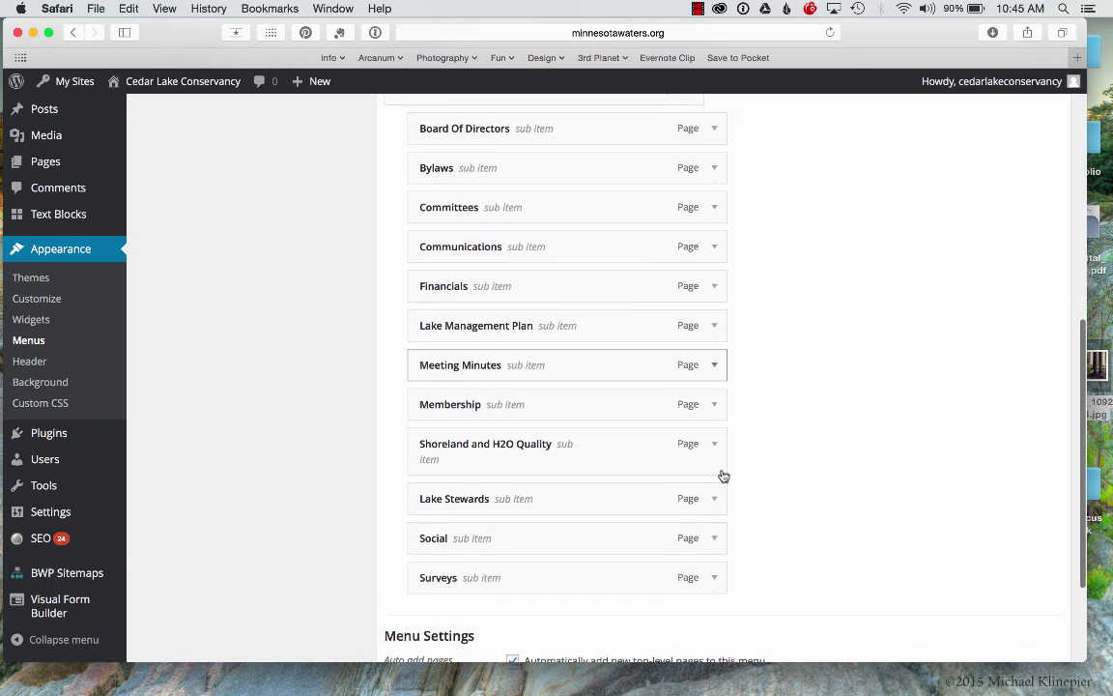
scroll(642, 281, up, 4)
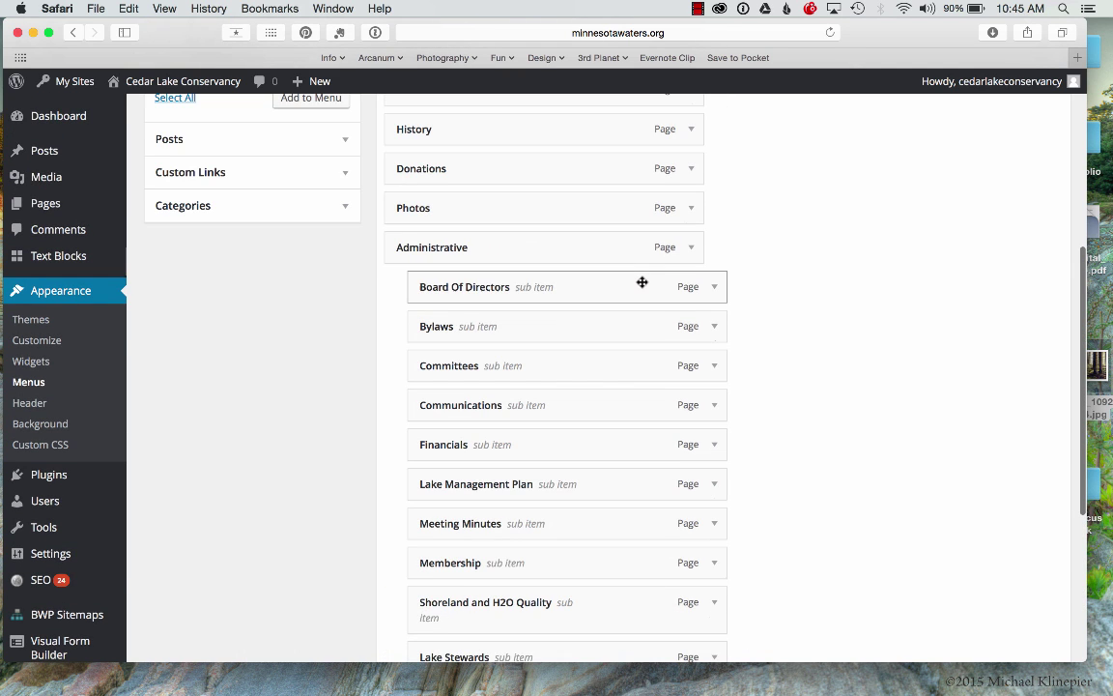
mouse_move(571, 283)
mouse_down()
mouse_move(564, 337)
mouse_move(567, 280)
mouse_move(559, 322)
mouse_move(594, 325)
mouse_move(566, 323)
mouse_move(562, 279)
mouse_up()
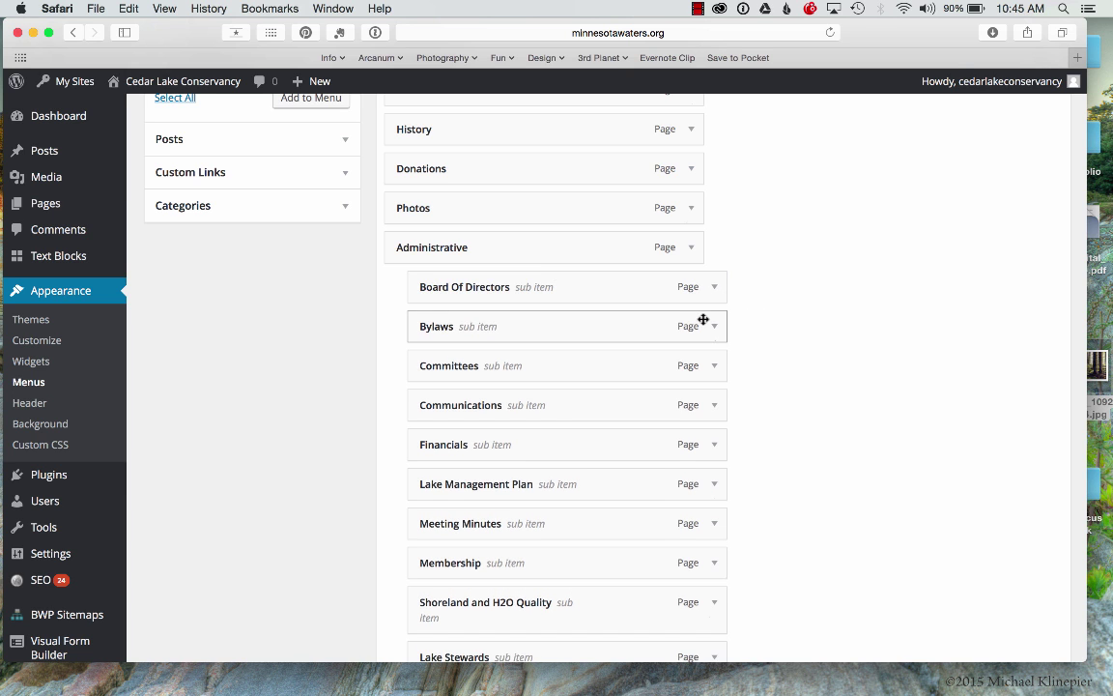
Step: View the header image options in the customizer and close them to return to the menu editor
scroll(703, 319, up, 8)
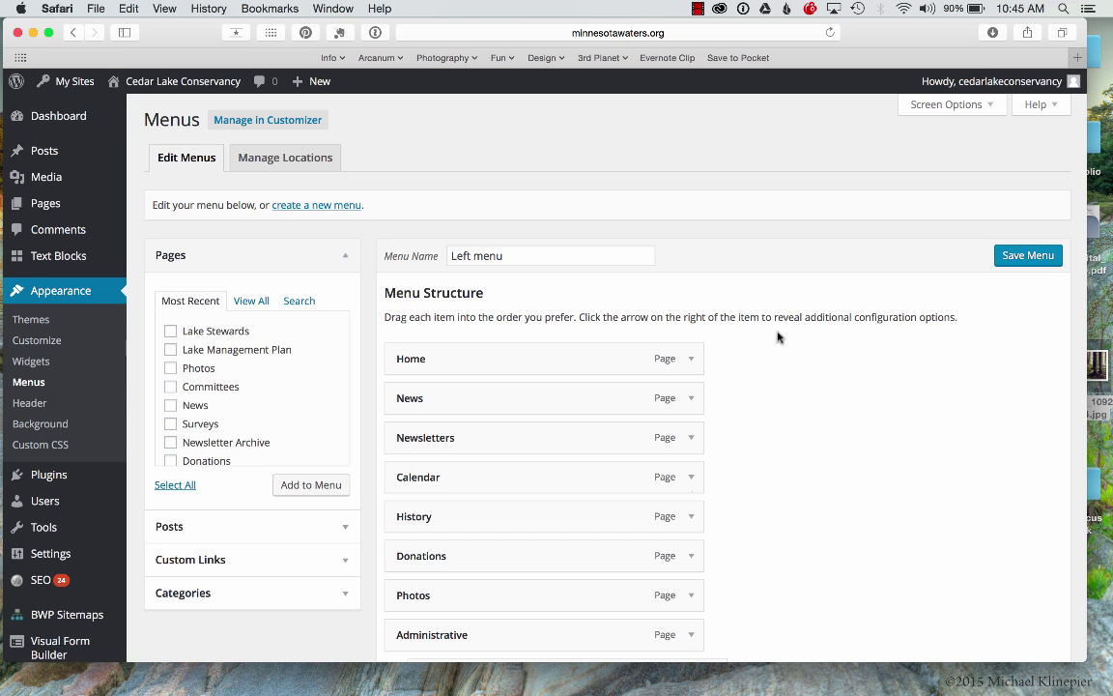
click(29, 409)
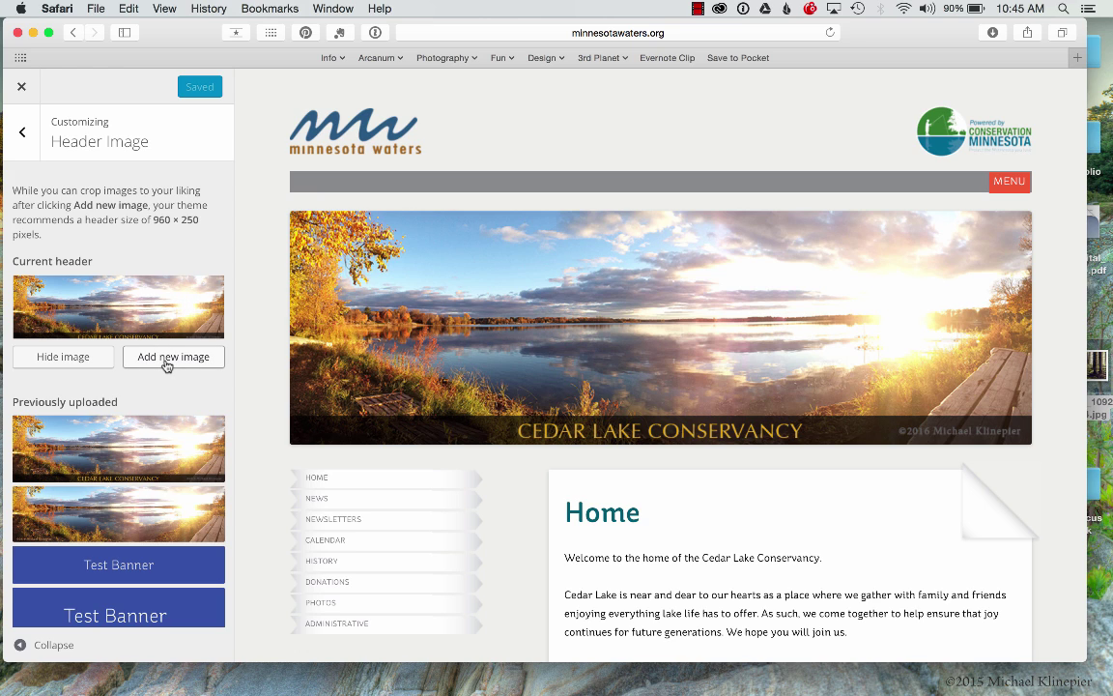
click(22, 86)
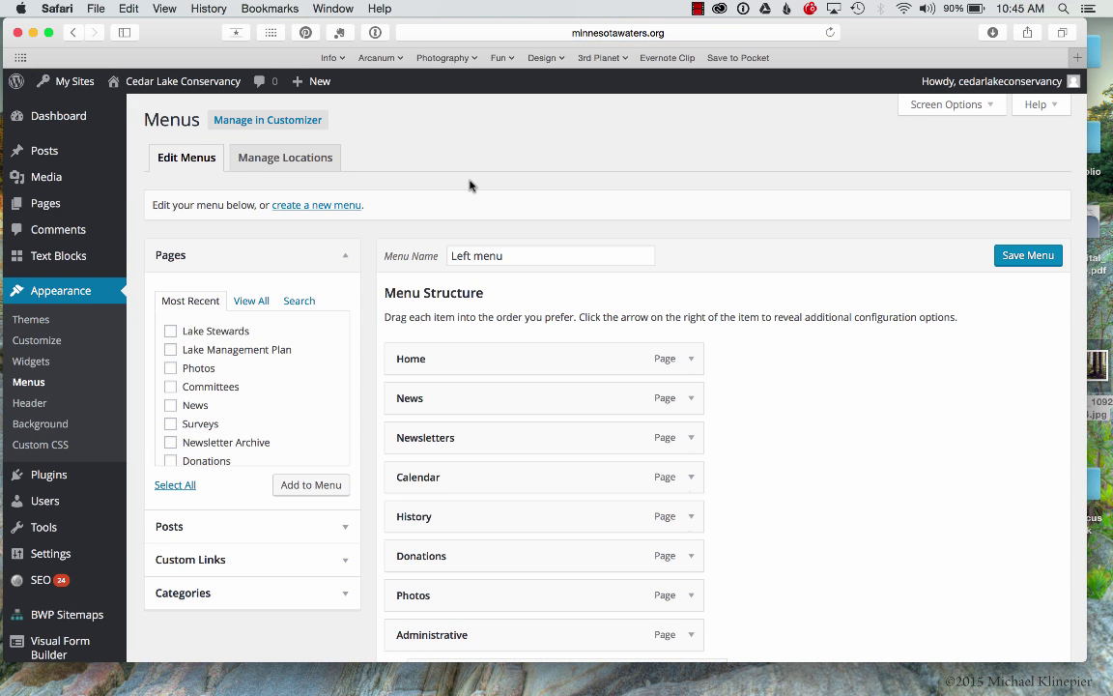
Step: Open the live Cedar Lake Conservancy site in a new tab and compare it with the menu editor tab
mouse_move(143, 85)
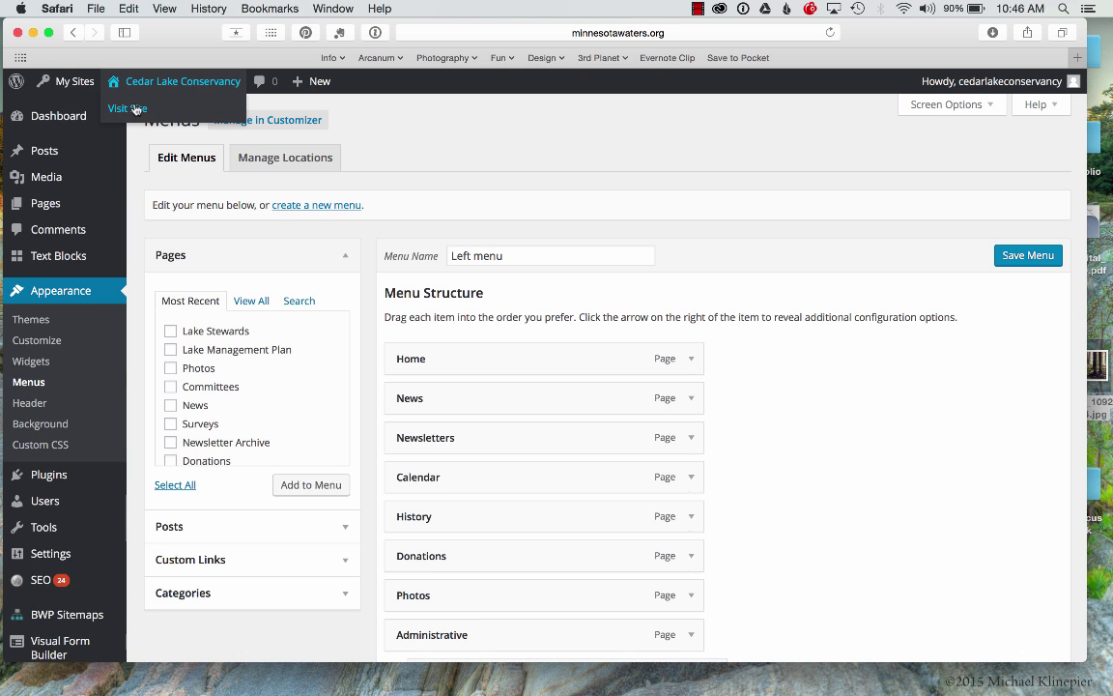
right_click(136, 109)
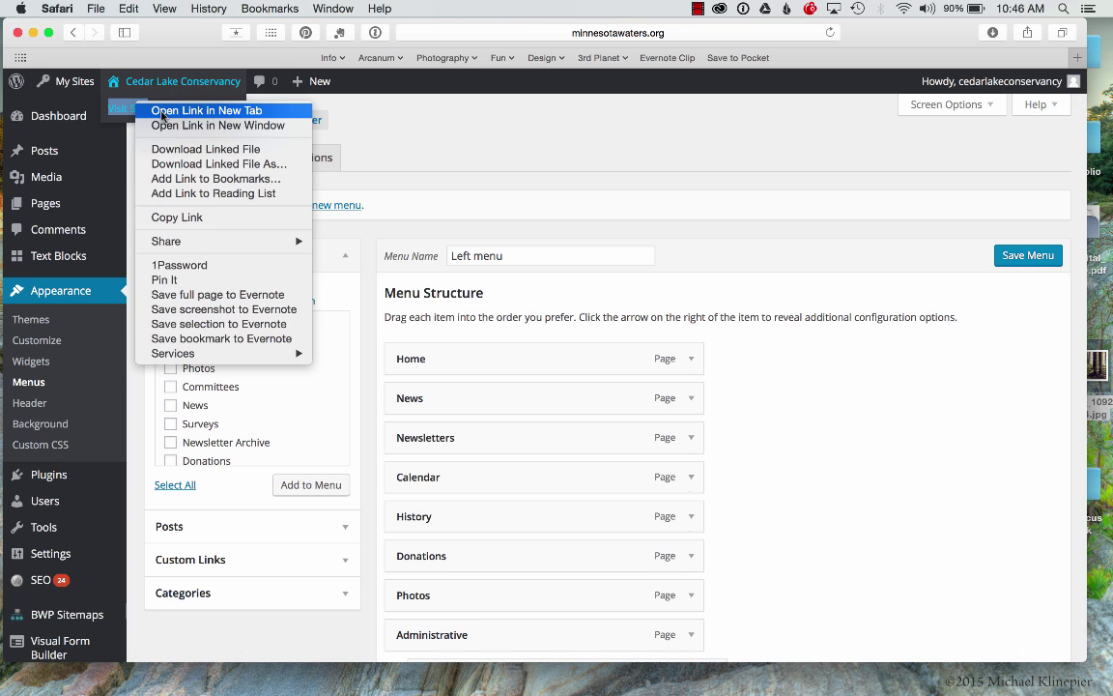
click(166, 113)
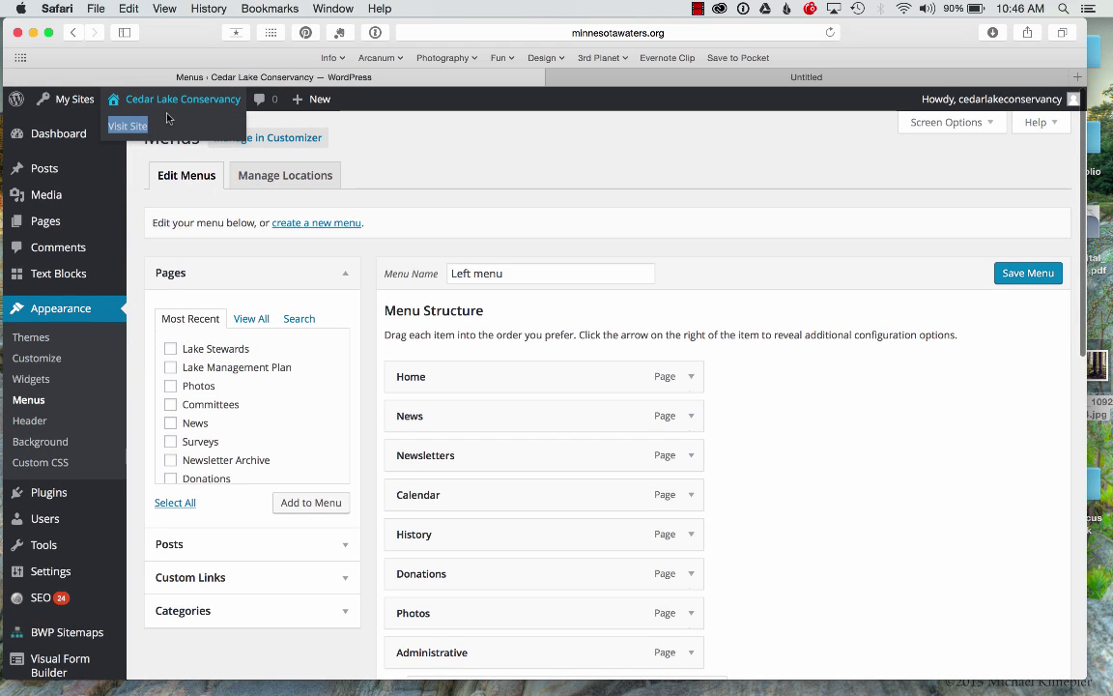
click(678, 81)
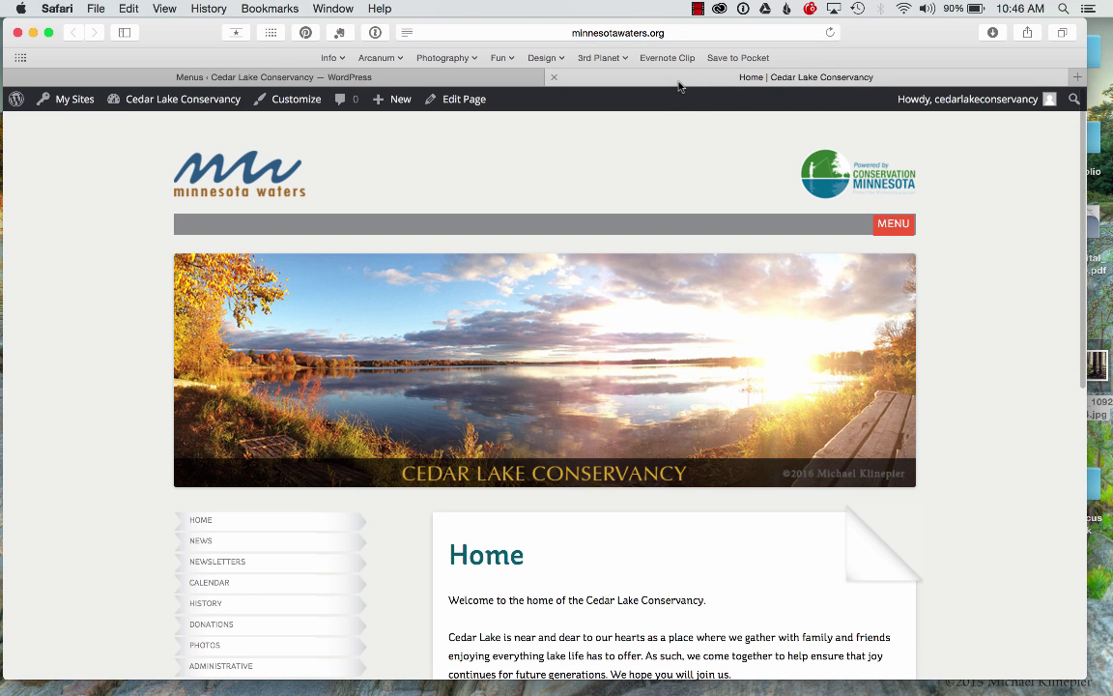
click(392, 81)
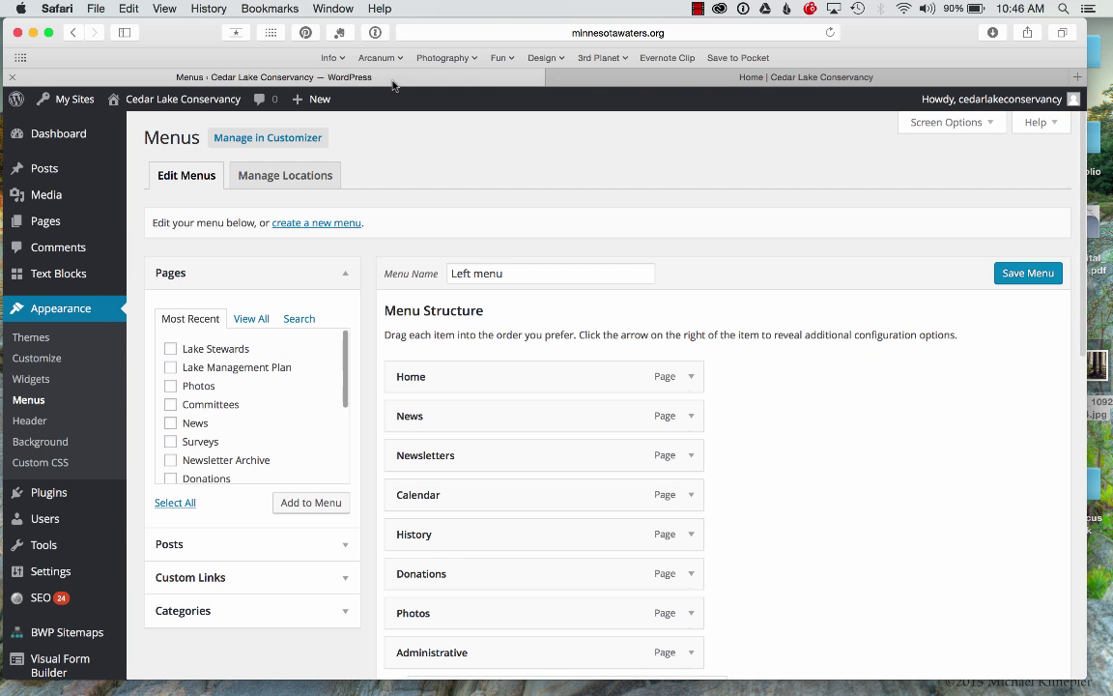
click(617, 82)
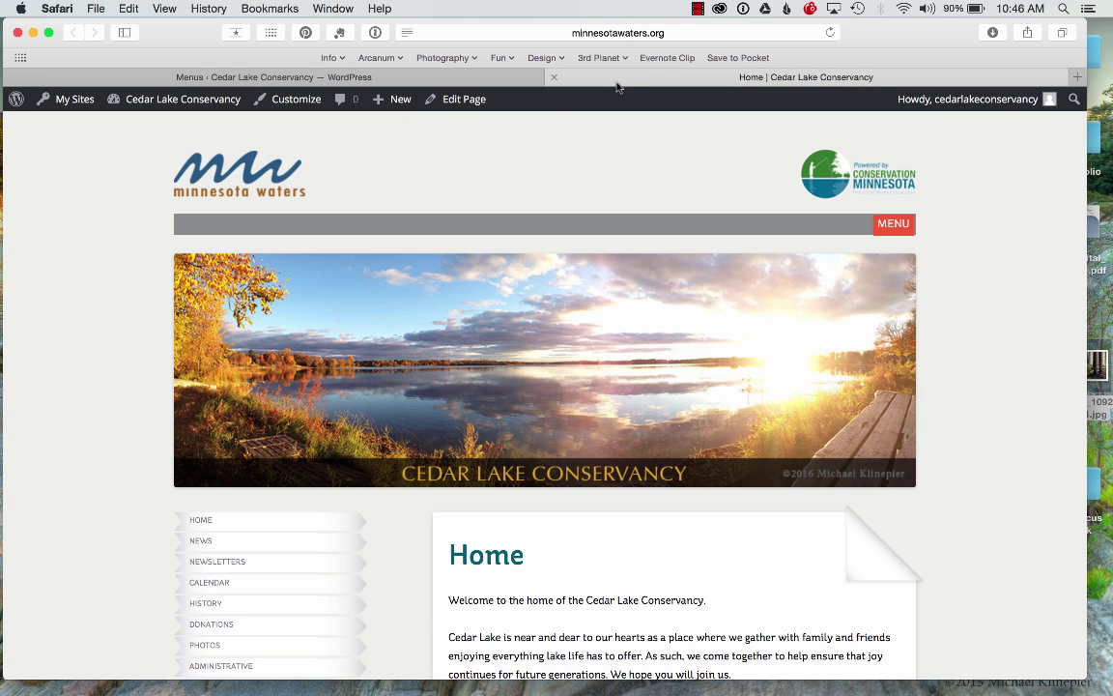
Step: Open the Home page for editing from the live site, go back to the site and close its tab
click(461, 101)
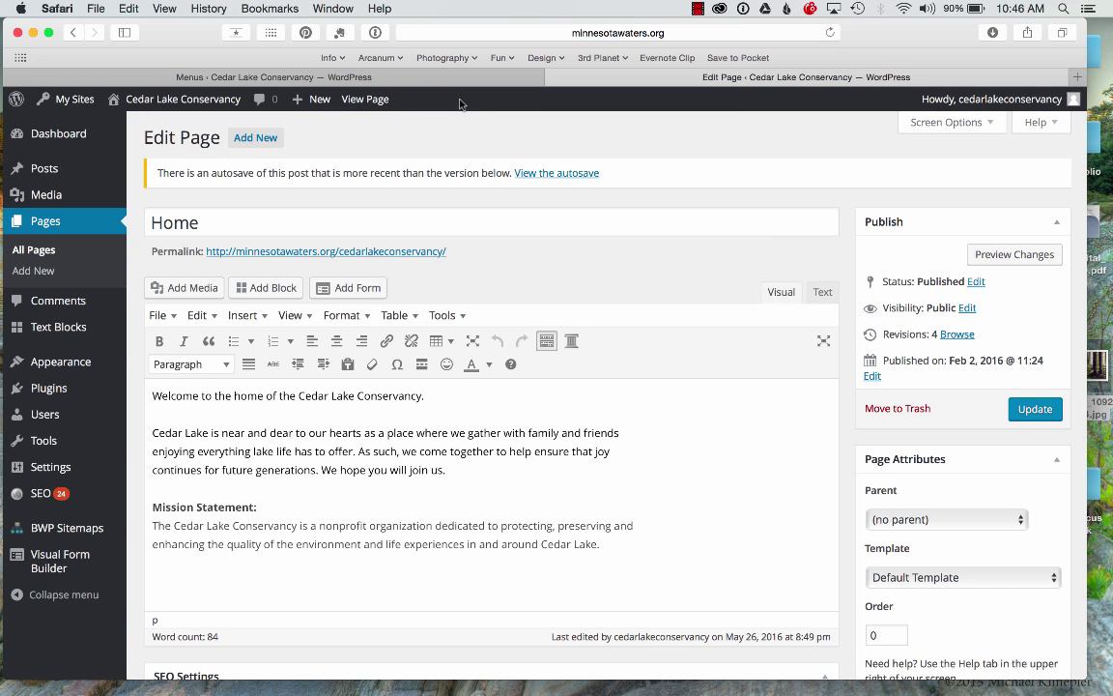
scroll(537, 142, left, 5)
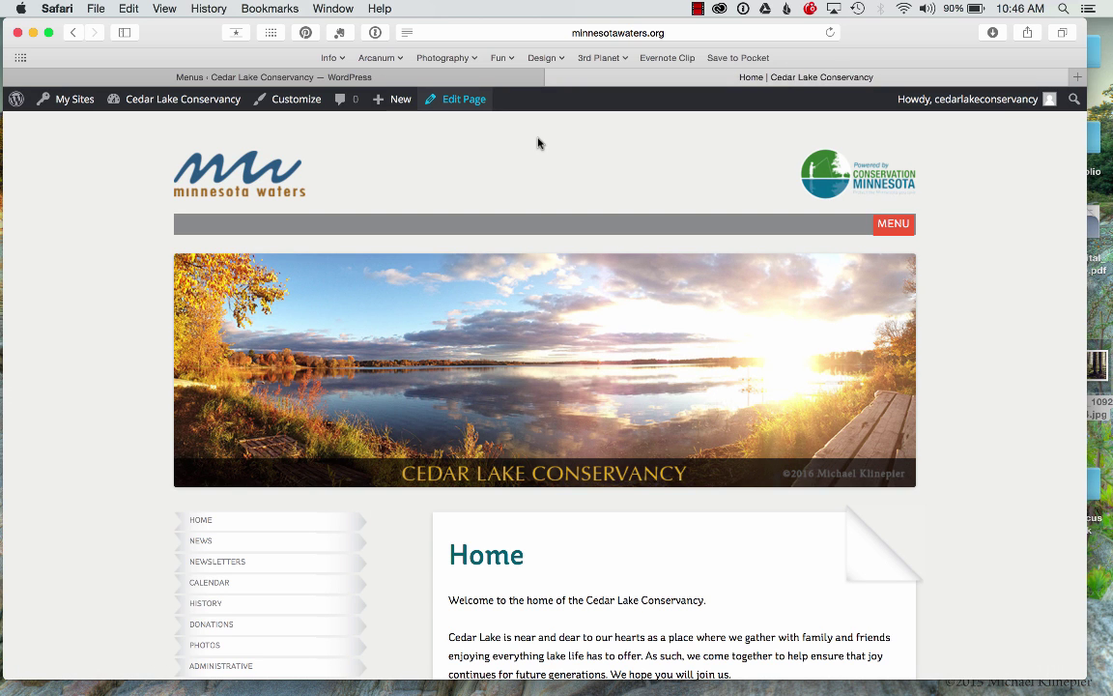
click(554, 78)
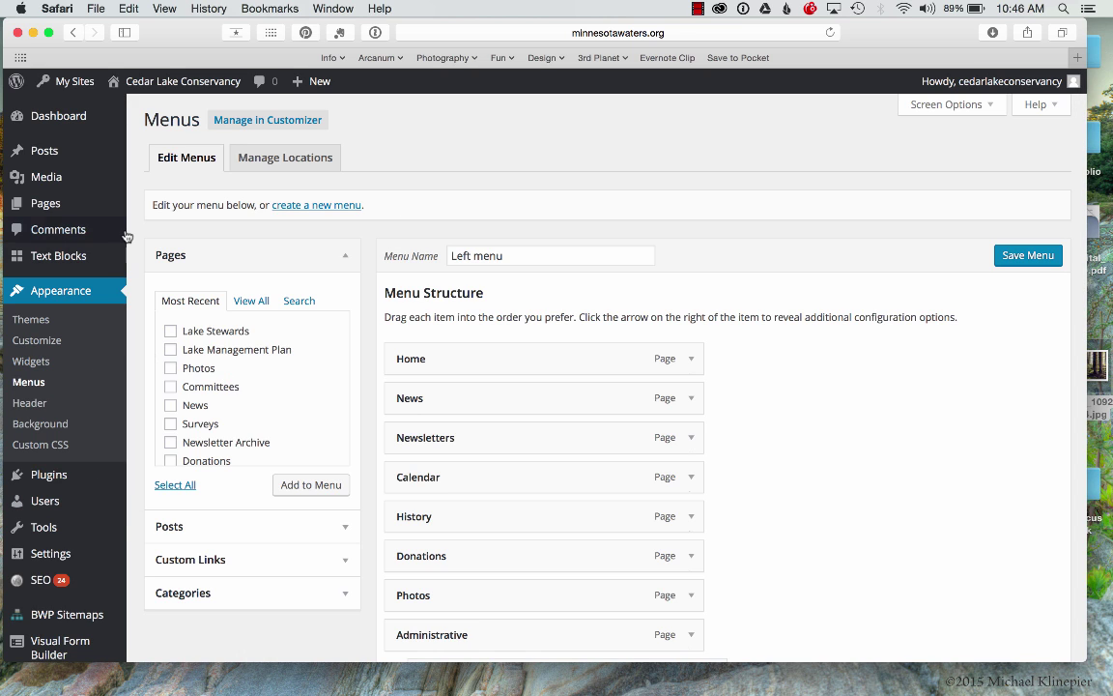
mouse_move(52, 208)
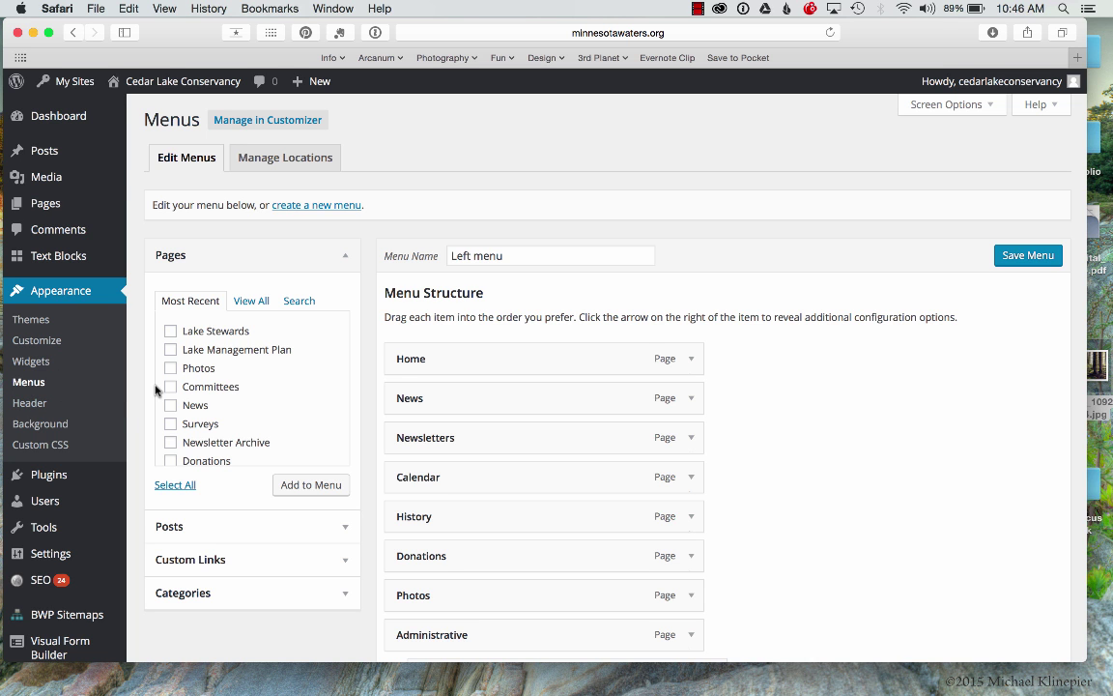
scroll(97, 406, down, 2)
scroll(106, 451, down, 5)
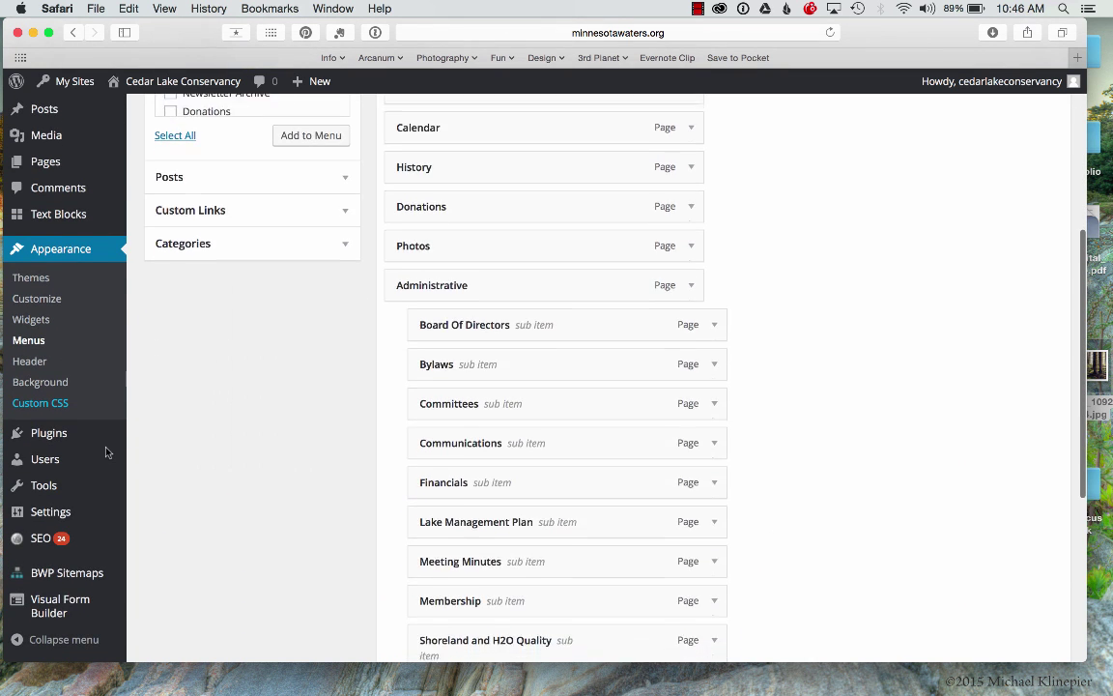
scroll(138, 404, up, 8)
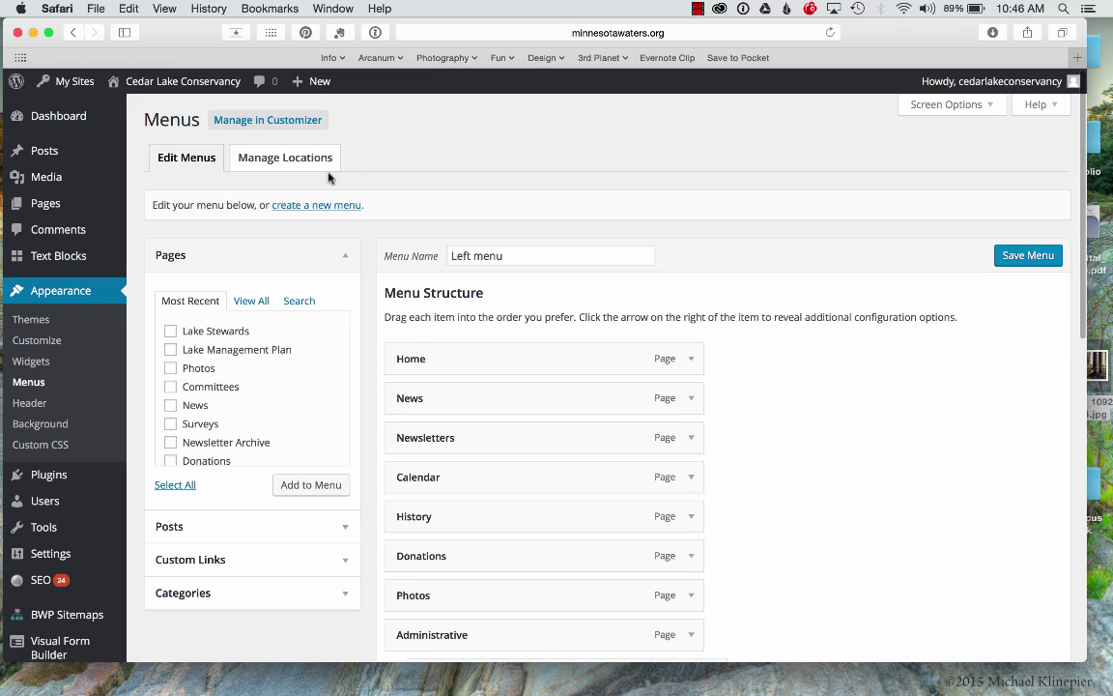